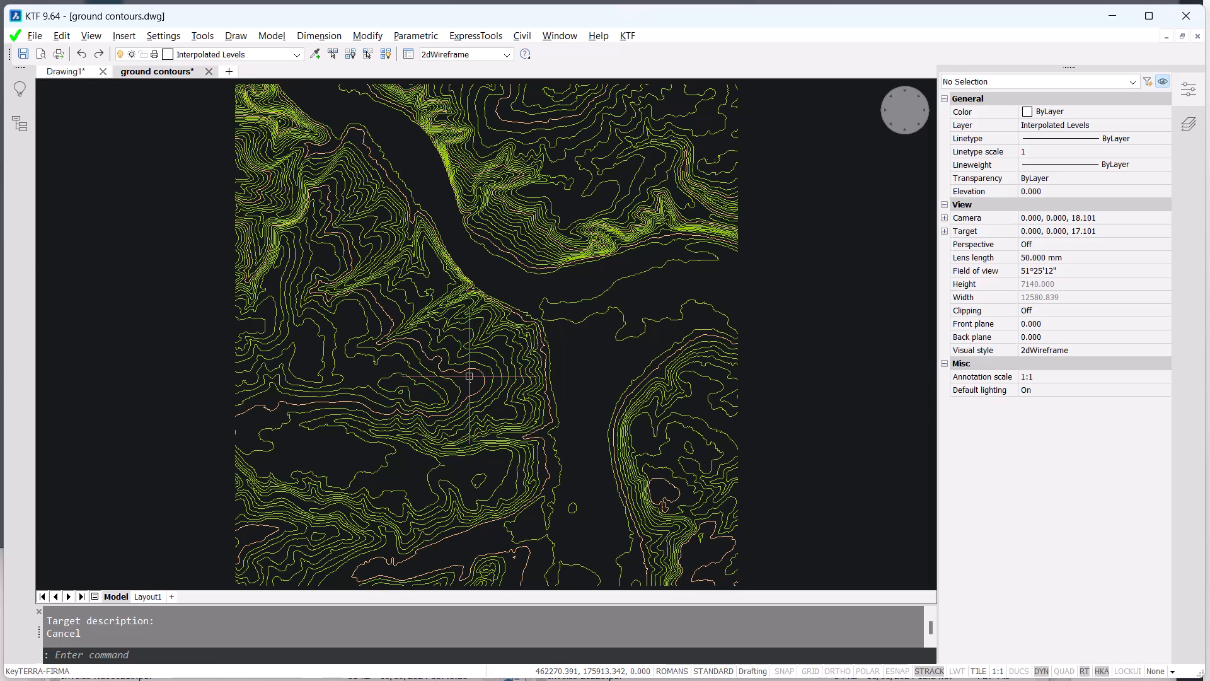
# - Start the multiprocessing ZTV analysis with ground model.kgm from the ZTV demo folder as the ground model
pyautogui.click(628, 38)
pyautogui.moveTo(701, 209)
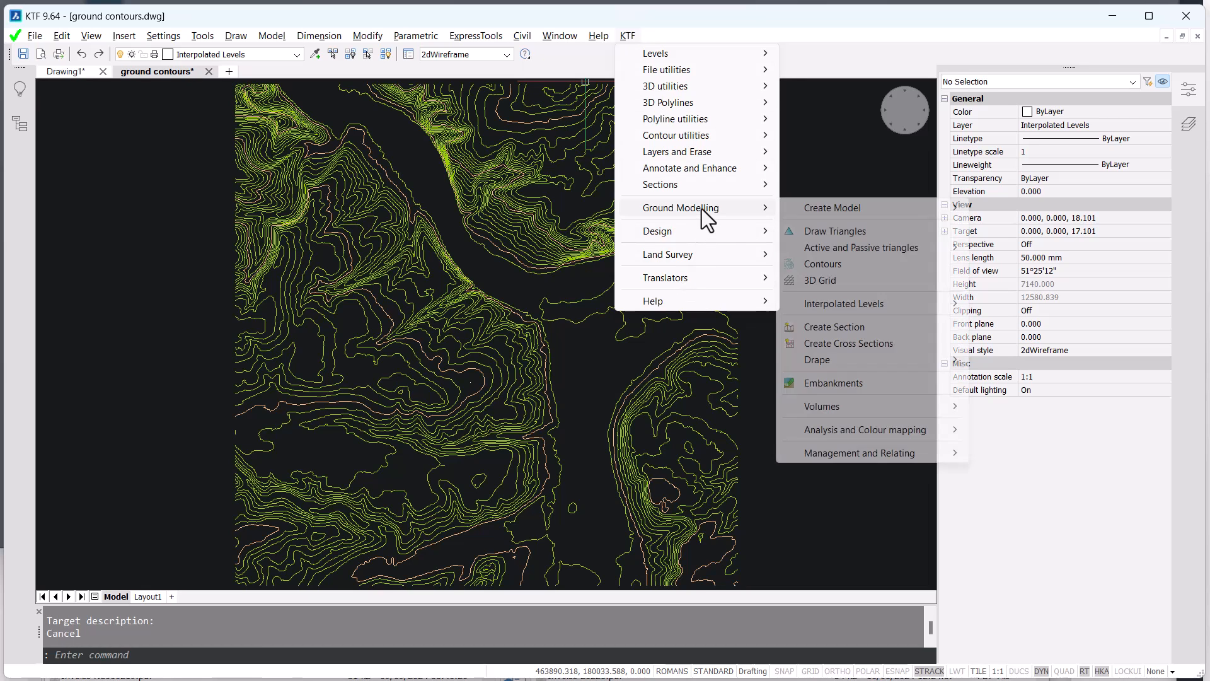
pyautogui.moveTo(885, 431)
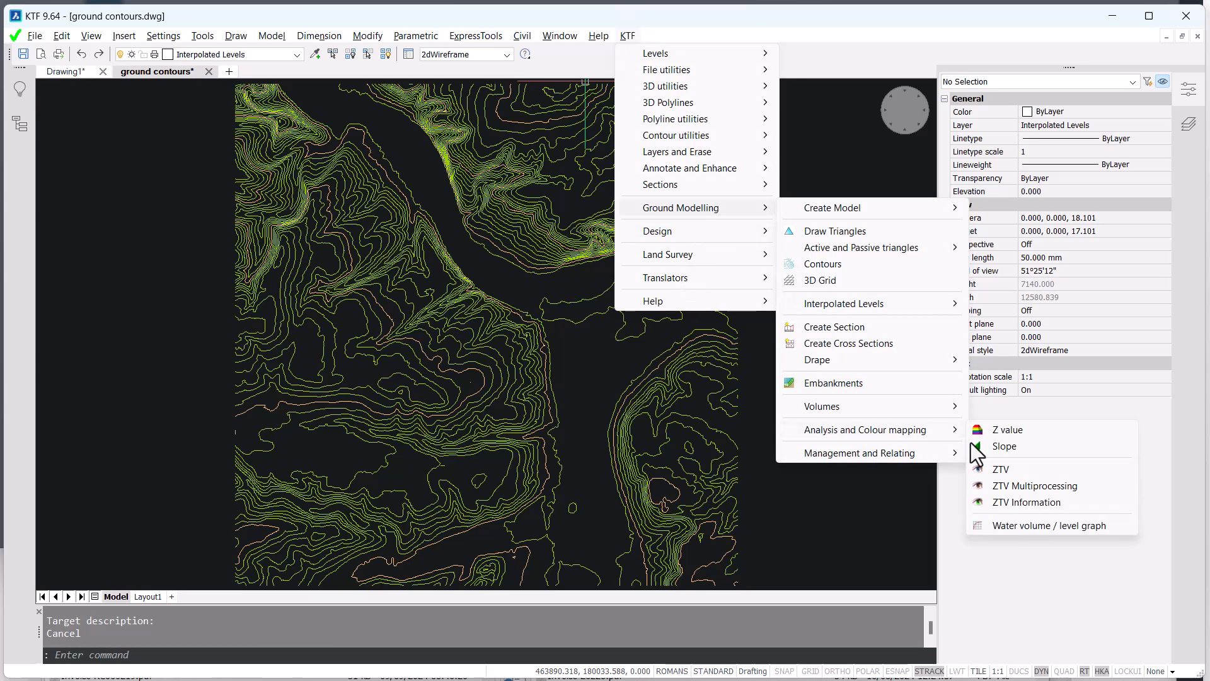
pyautogui.click(1035, 486)
pyautogui.click(385, 336)
pyautogui.click(577, 506)
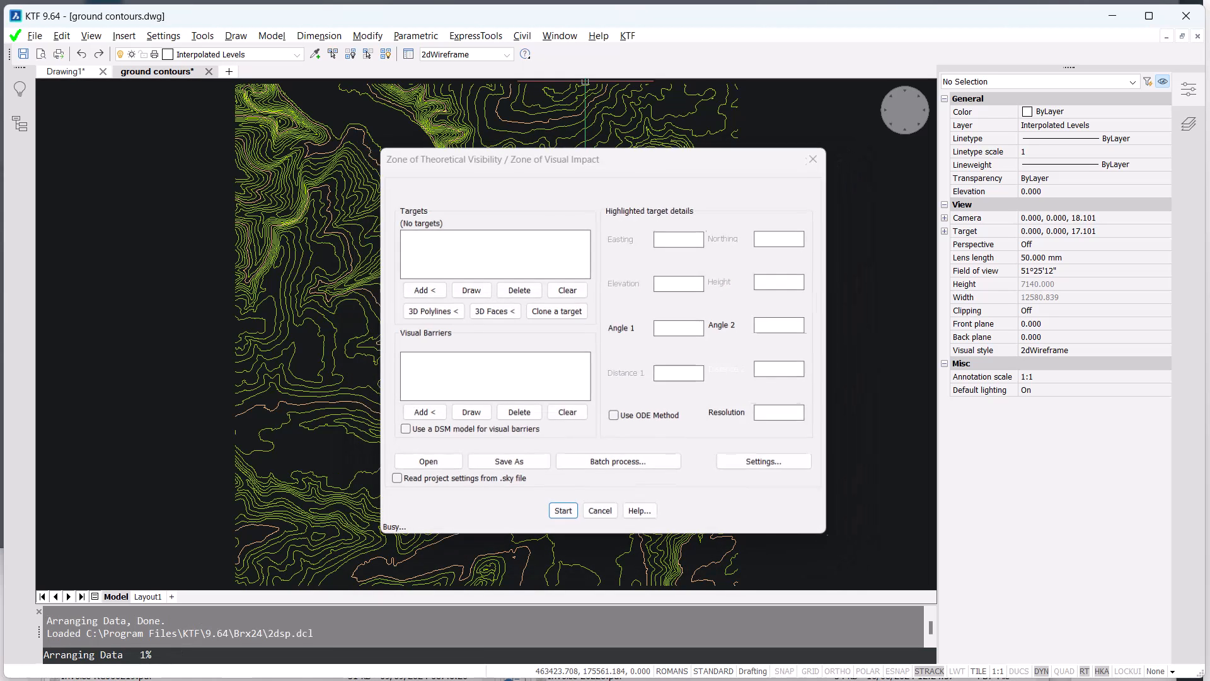
# - Add a target snapped to the nearest point on the central hilltop contour, with height 10 above ground and description 1
pyautogui.click(421, 289)
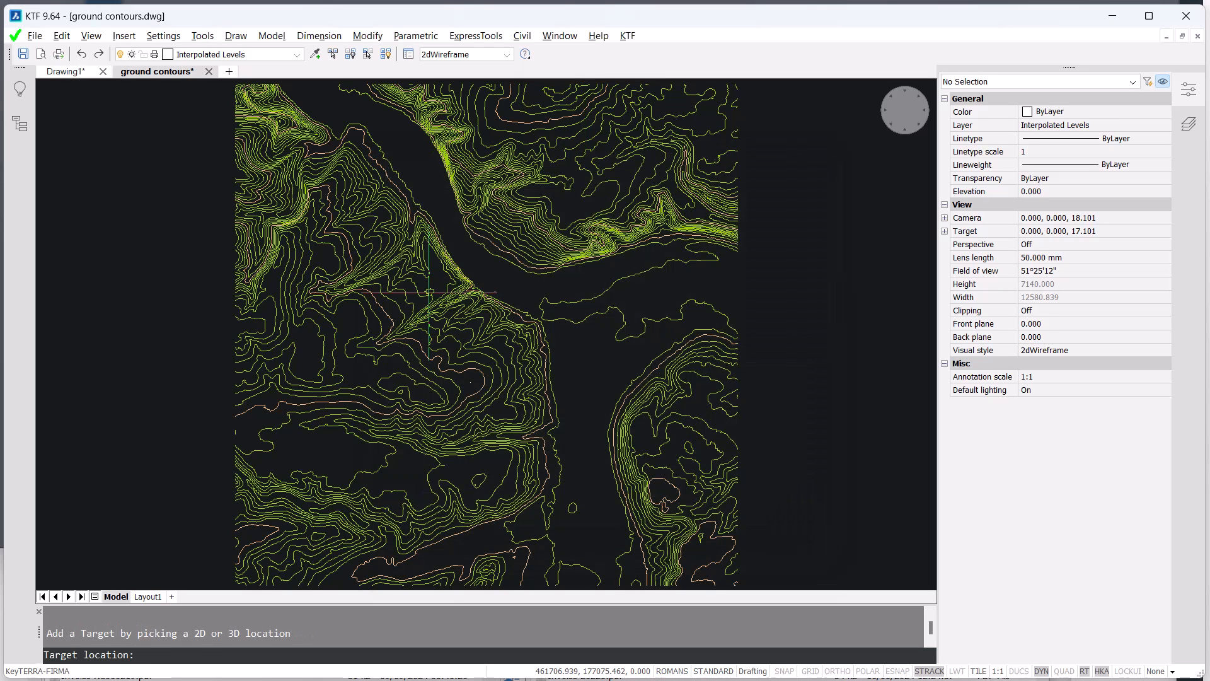
pyautogui.write('nea')
pyautogui.press('Return')
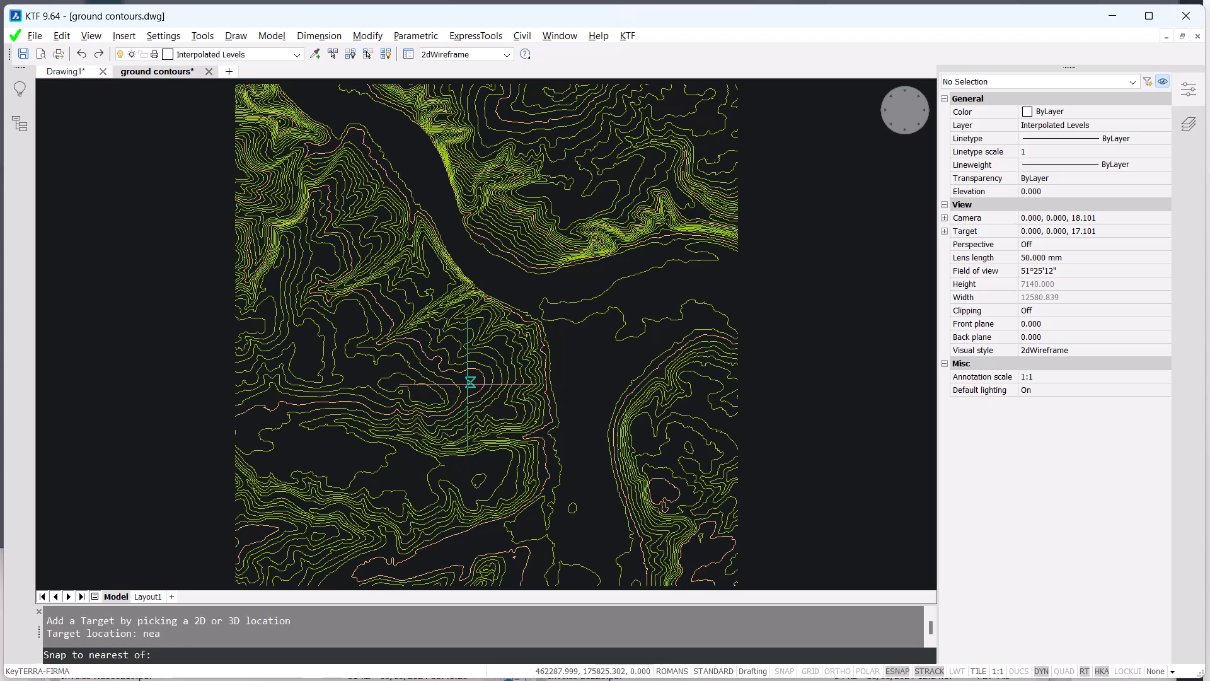
pyautogui.click(470, 382)
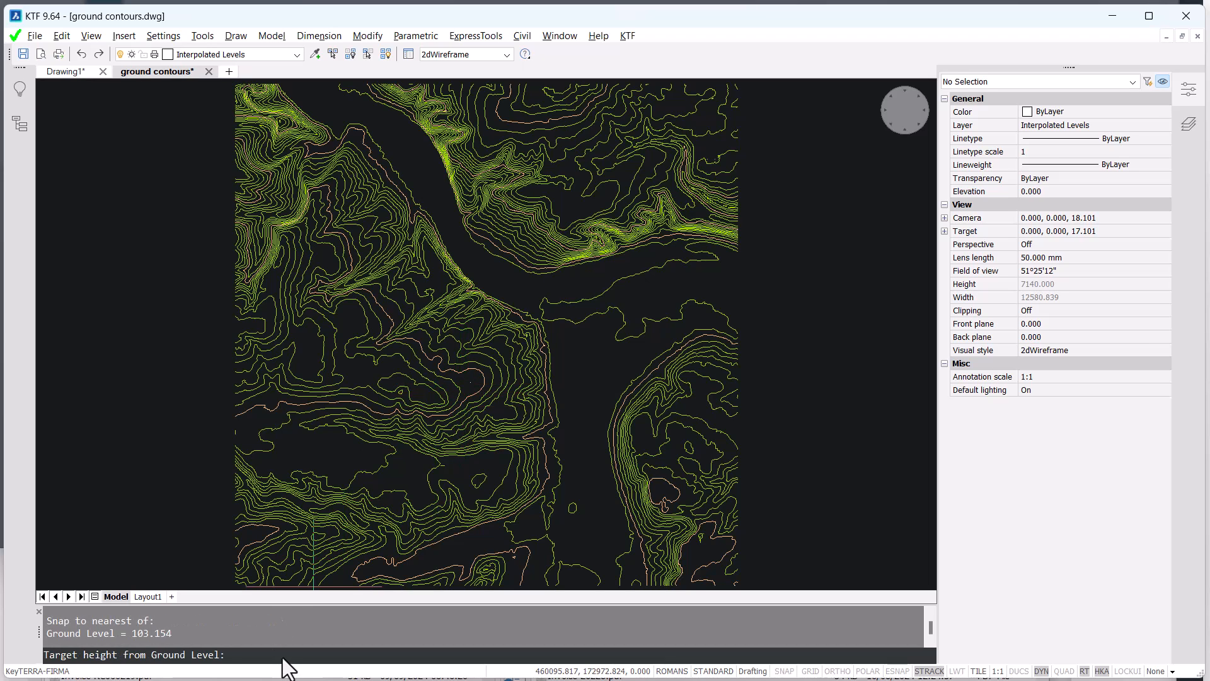
pyautogui.write('10')
pyautogui.press('Return')
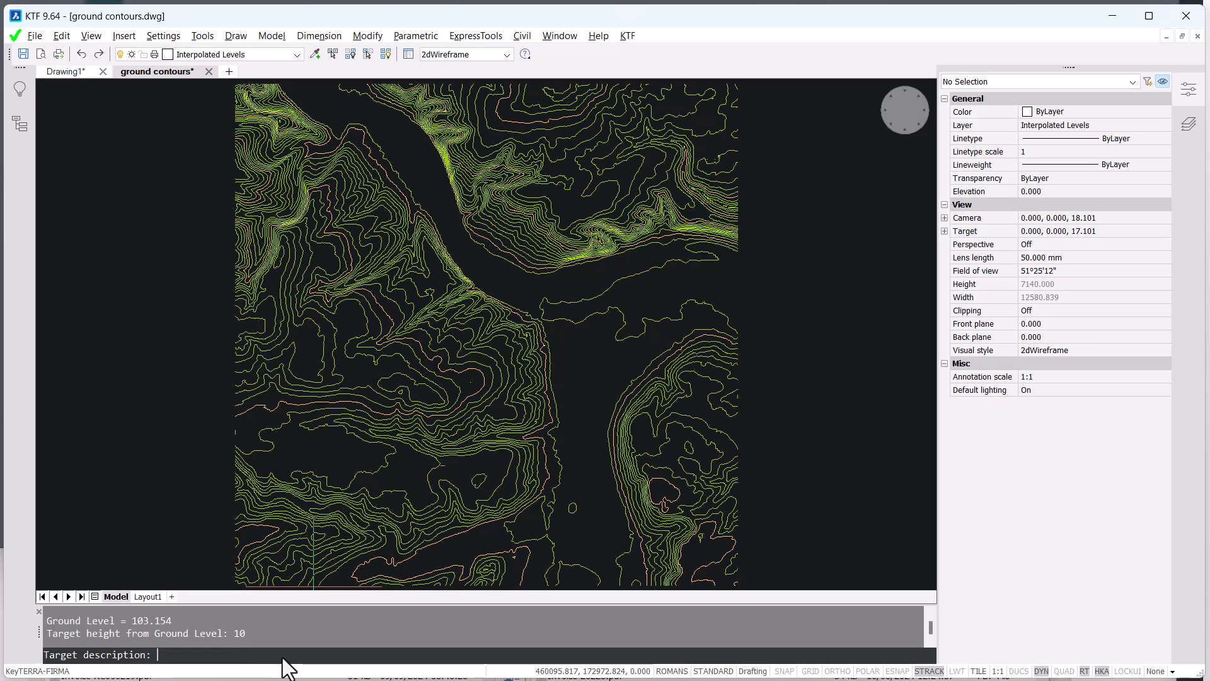
pyautogui.write('1')
pyautogui.press('Return')
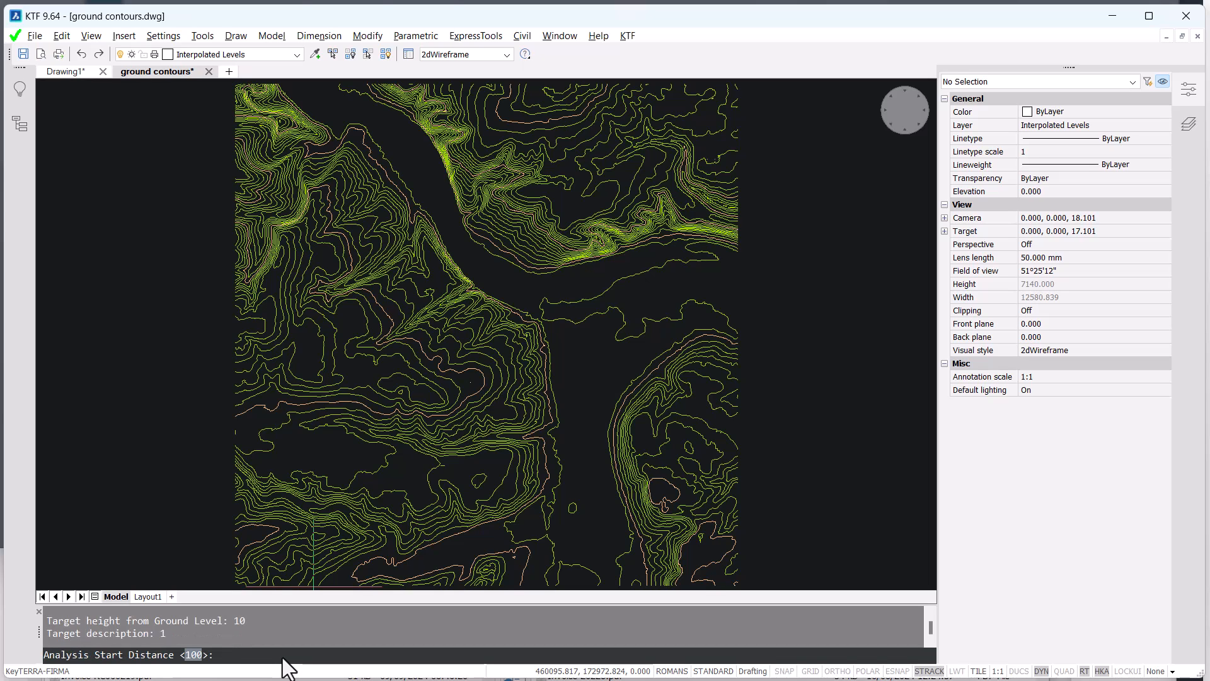
# - Set target 1's analysis start distance to 100, extent to 7500 and ray resolution to 25, covering the full 360 degrees
pyautogui.press('Return')
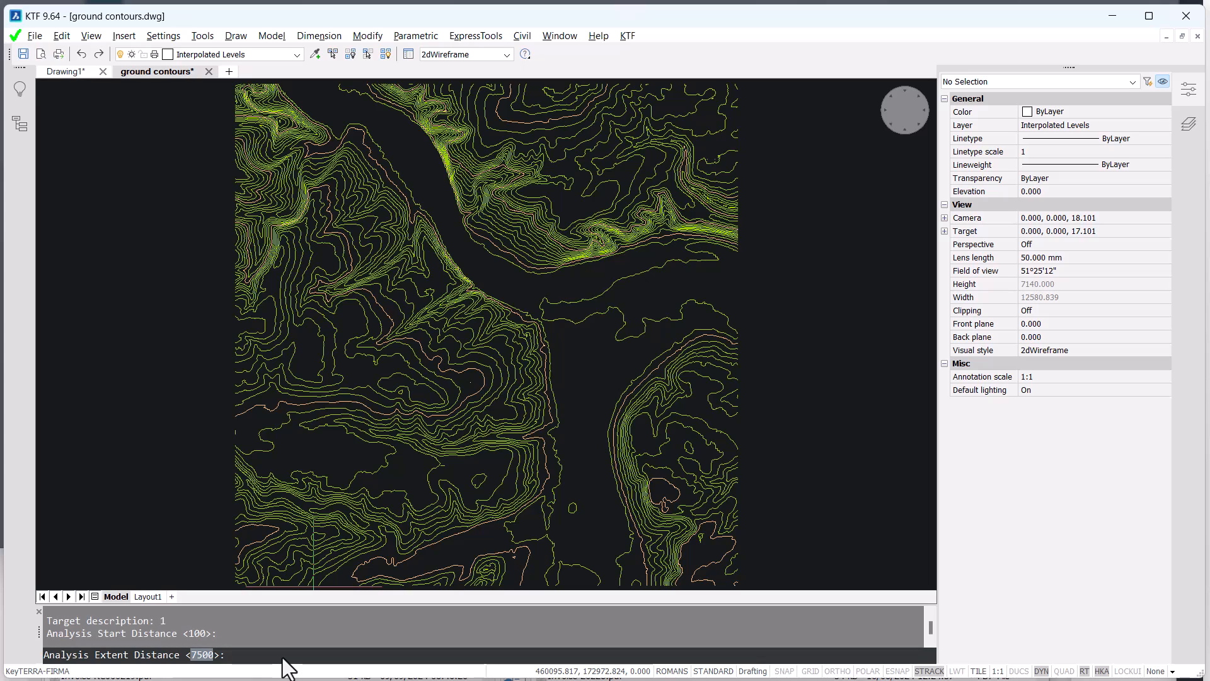
pyautogui.press('Return')
pyautogui.write('25')
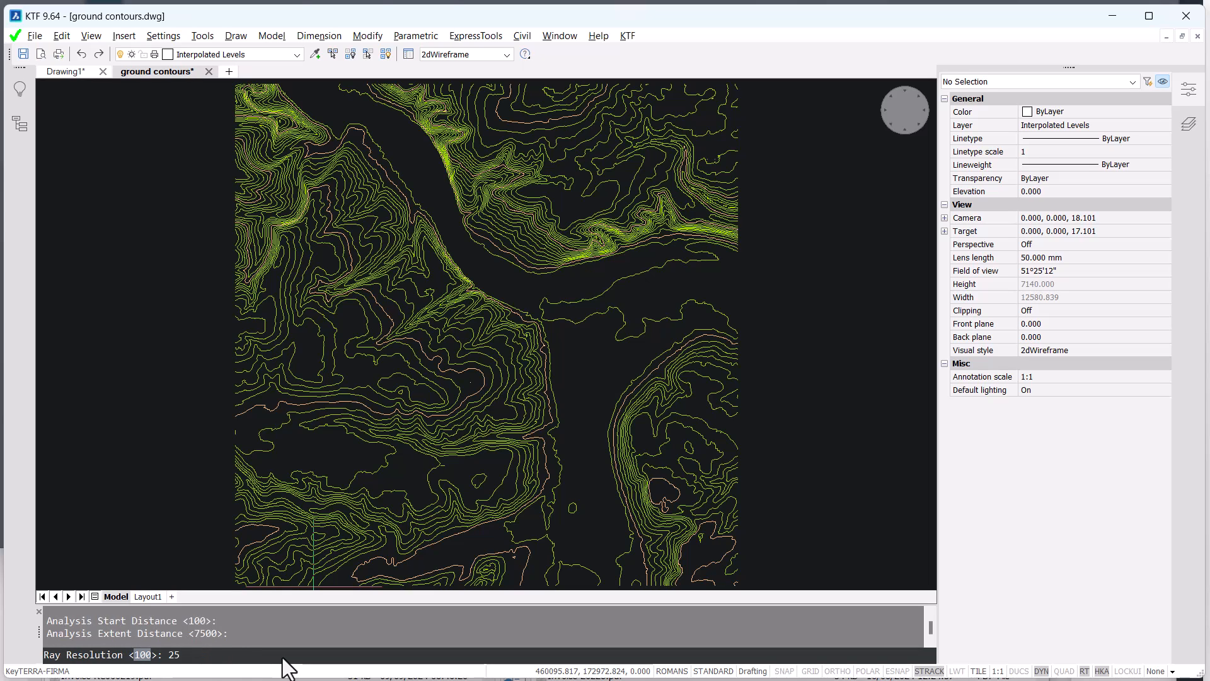
pyautogui.press('Return')
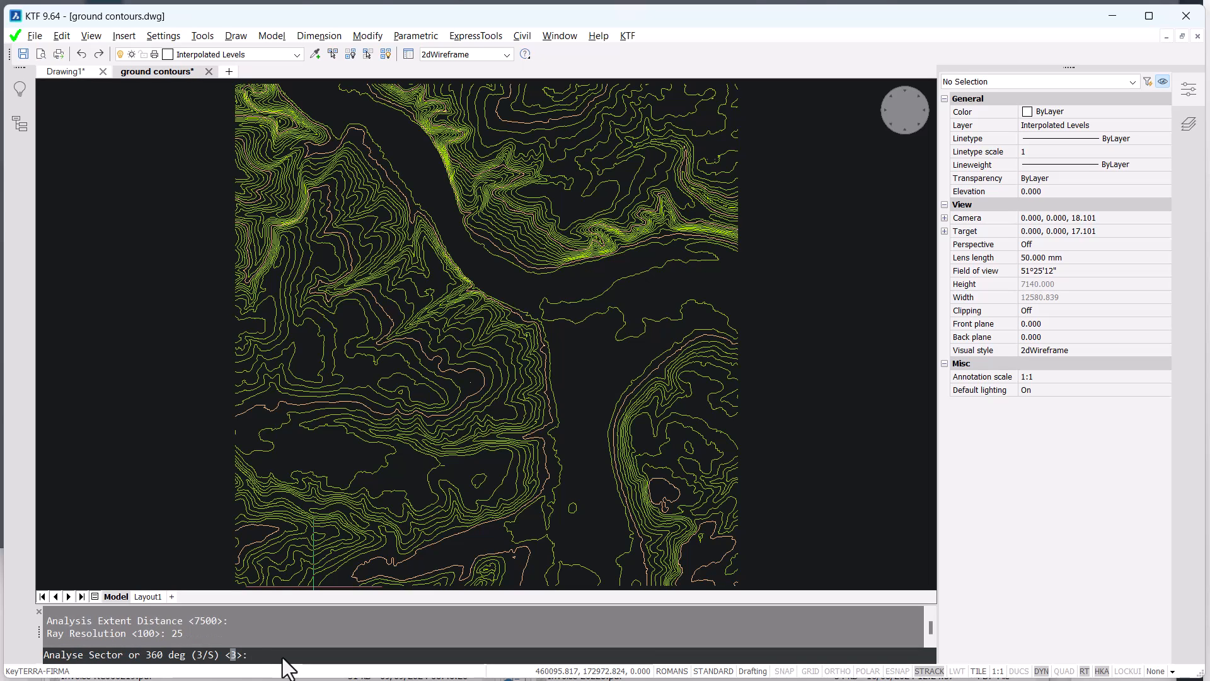
pyautogui.press('Return')
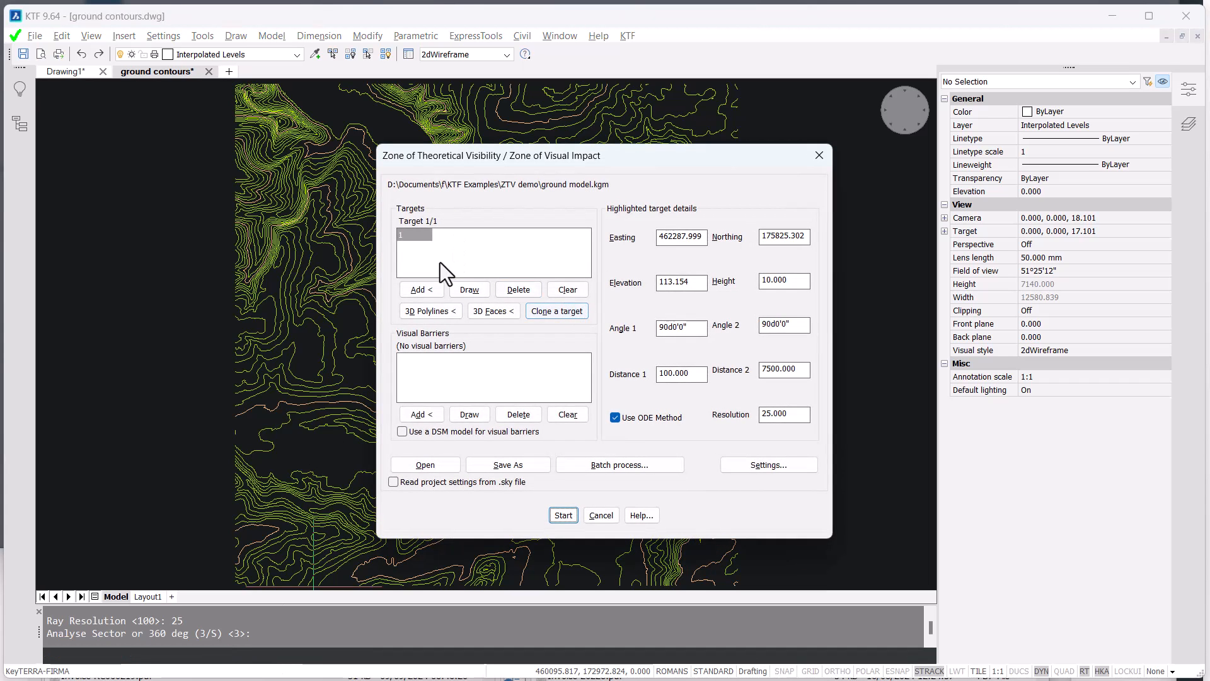
# - Clone target 1 as target 2 and set the new target's height to 20
pyautogui.moveTo(799, 281); pyautogui.dragTo(747, 281)
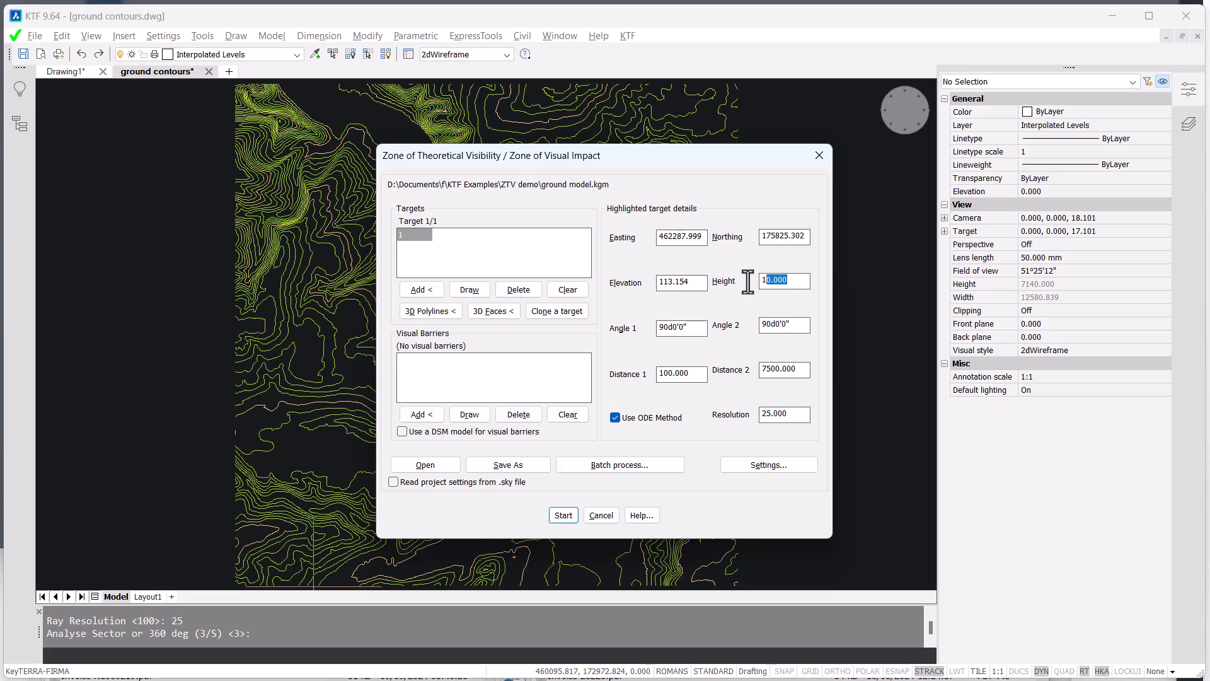
pyautogui.click(794, 281)
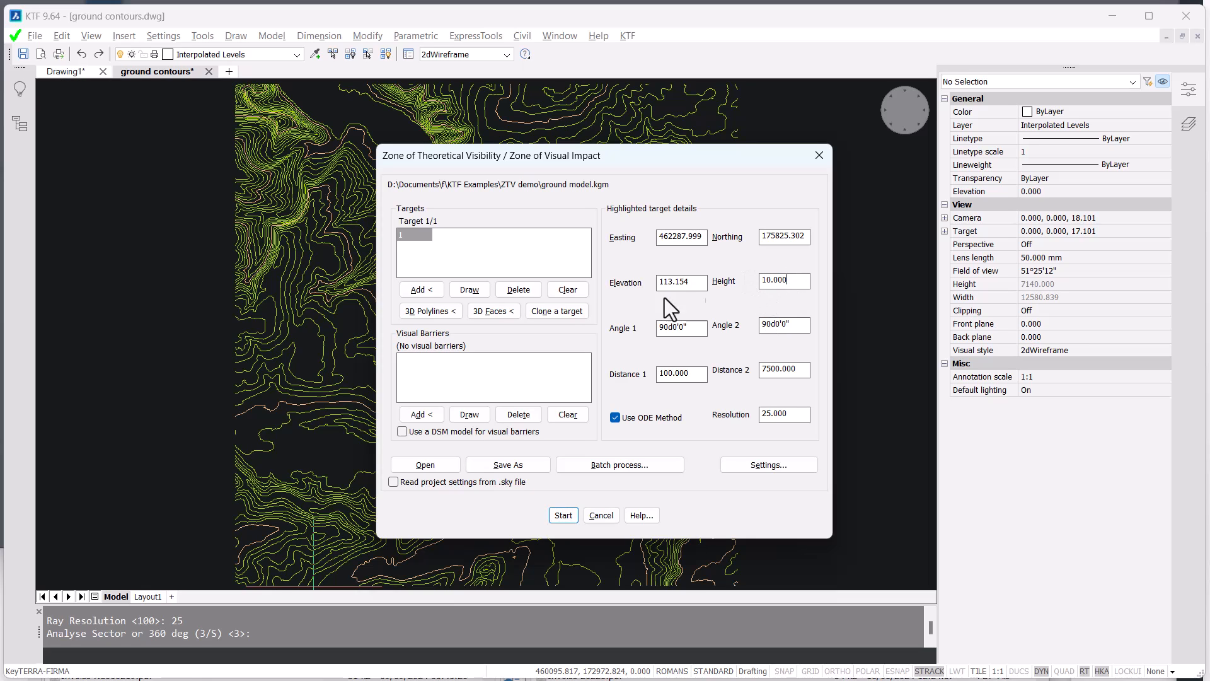
pyautogui.click(565, 311)
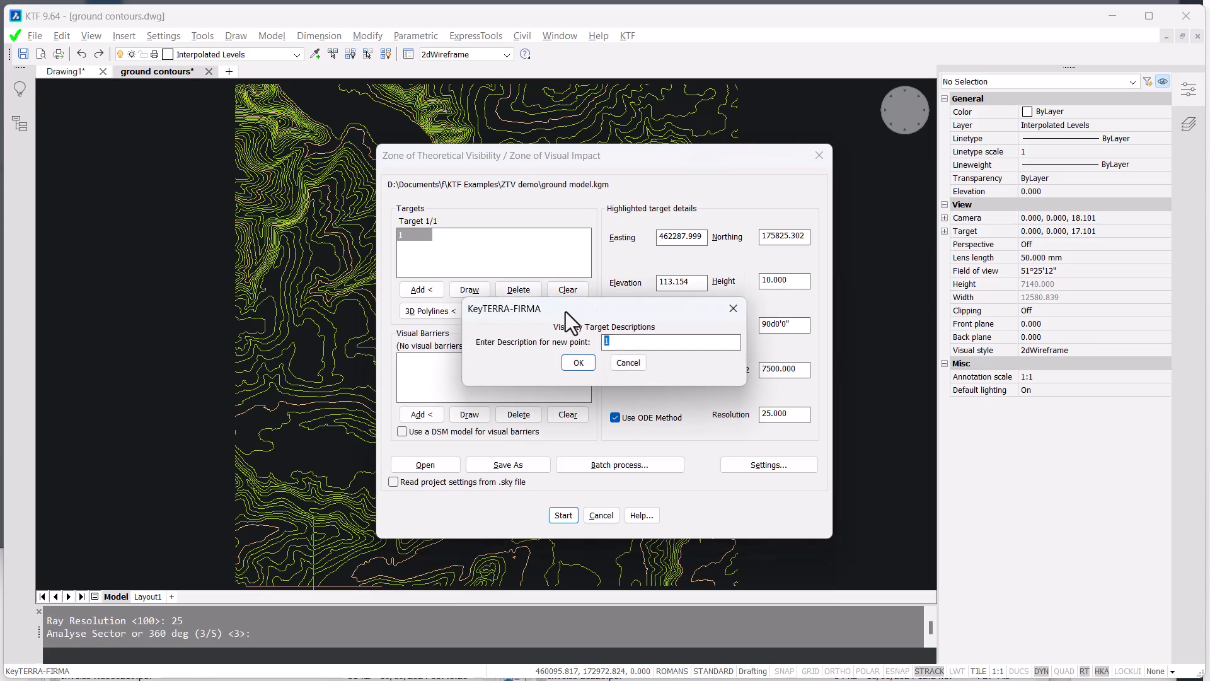
pyautogui.write('2')
pyautogui.click(580, 359)
pyautogui.click(429, 248)
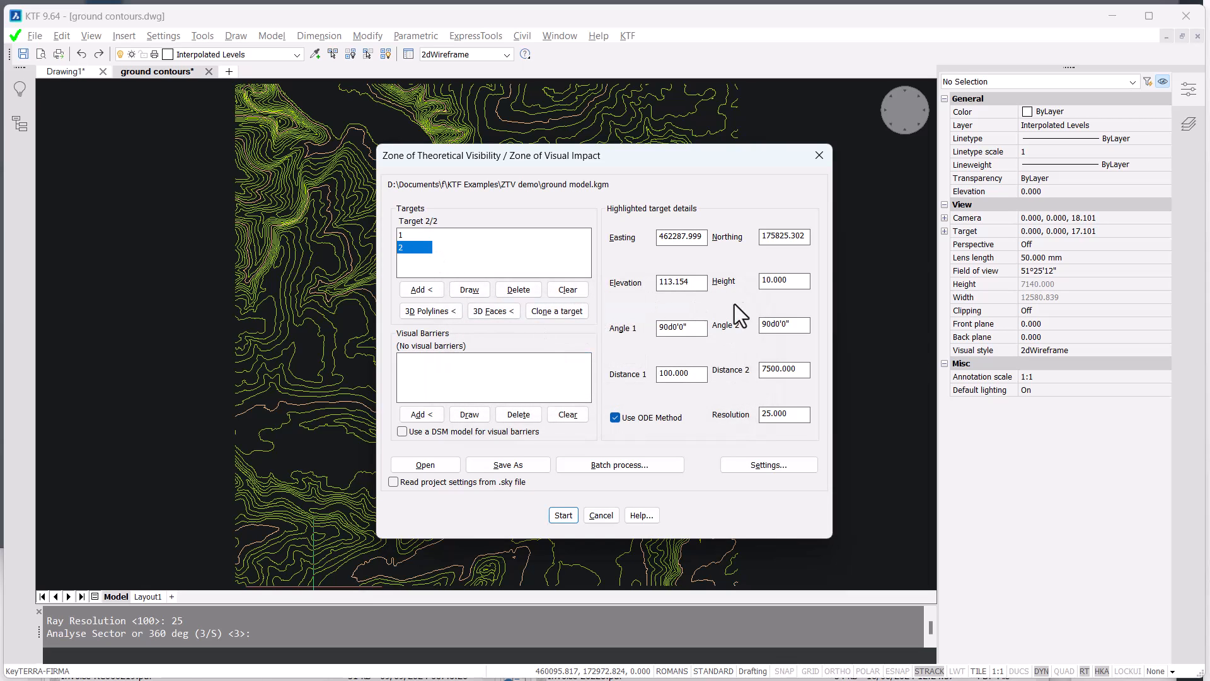
pyautogui.doubleClick(786, 280)
pyautogui.write('2-')
pyautogui.write('0')
# - Clone targets 3 and 4 in sequence, raising the height by 10 for each until target 4 is at 40
pyautogui.click(569, 311)
pyautogui.write('3')
pyautogui.click(578, 362)
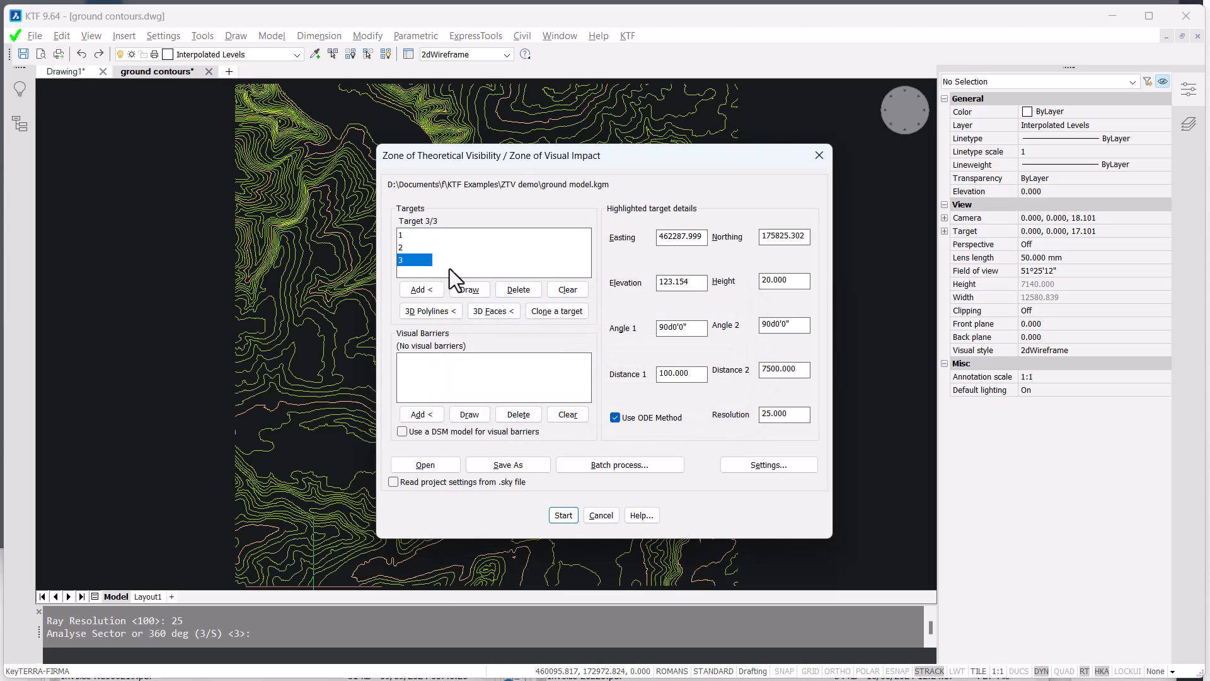
pyautogui.click(798, 280)
pyautogui.click(556, 312)
pyautogui.click(578, 362)
pyautogui.doubleClick(795, 281)
pyautogui.write('40')
# - Clone targets 5, 6 and 7 in sequence, raising the heights in increments of 10 from 50 to 70
pyautogui.click(557, 311)
pyautogui.click(577, 363)
pyautogui.click(557, 311)
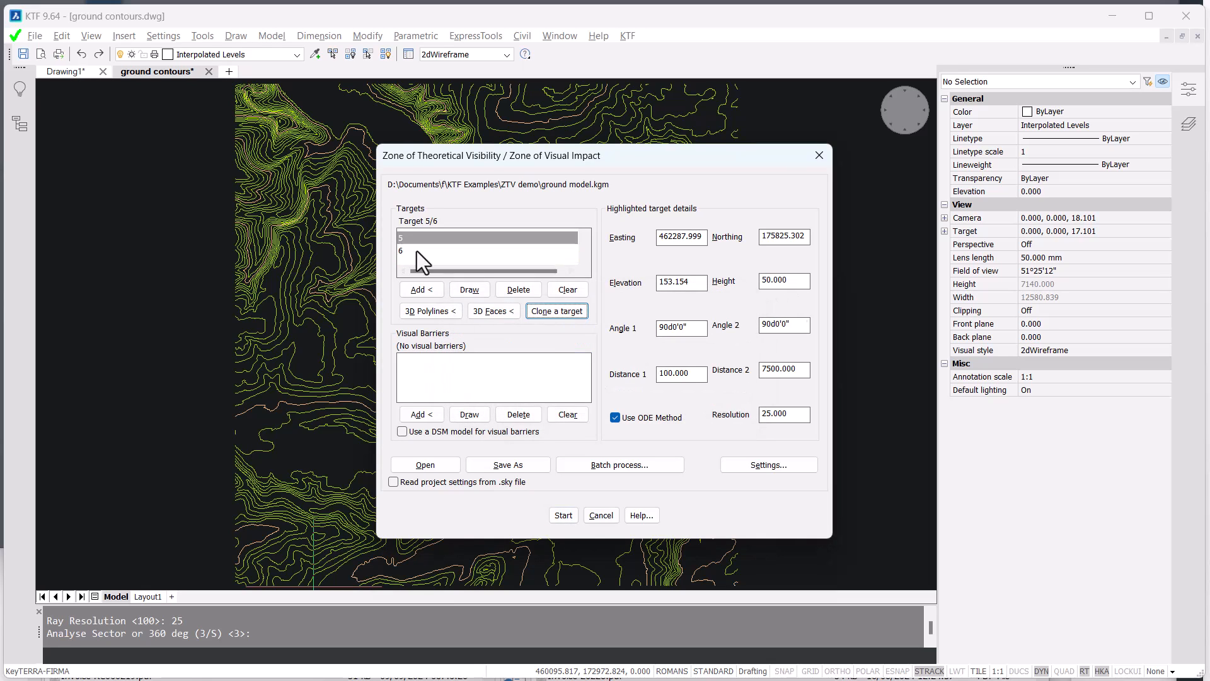
pyautogui.click(557, 311)
pyautogui.click(589, 361)
pyautogui.doubleClick(794, 279)
pyautogui.write('70')
# - Clone targets 8, 9 and 10 in sequence and set their heights to 80, 90 and 100
pyautogui.click(557, 311)
pyautogui.write('8')
pyautogui.click(577, 363)
pyautogui.doubleClick(793, 279)
pyautogui.write('80')
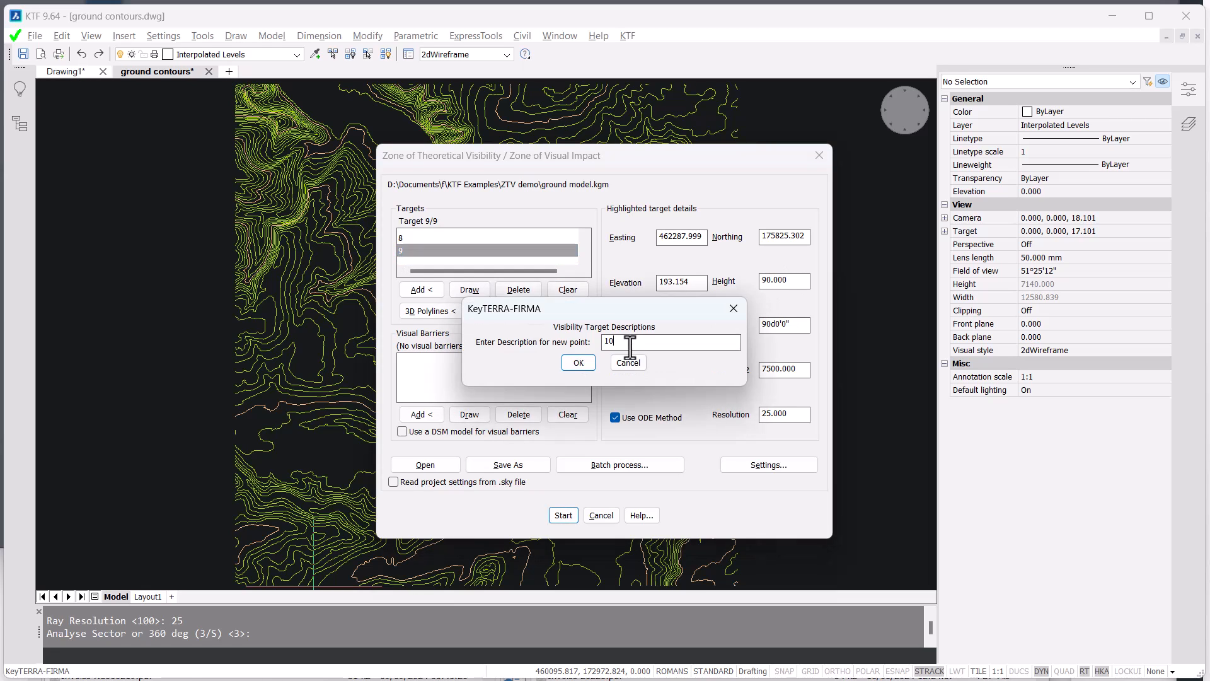
pyautogui.press('Return')
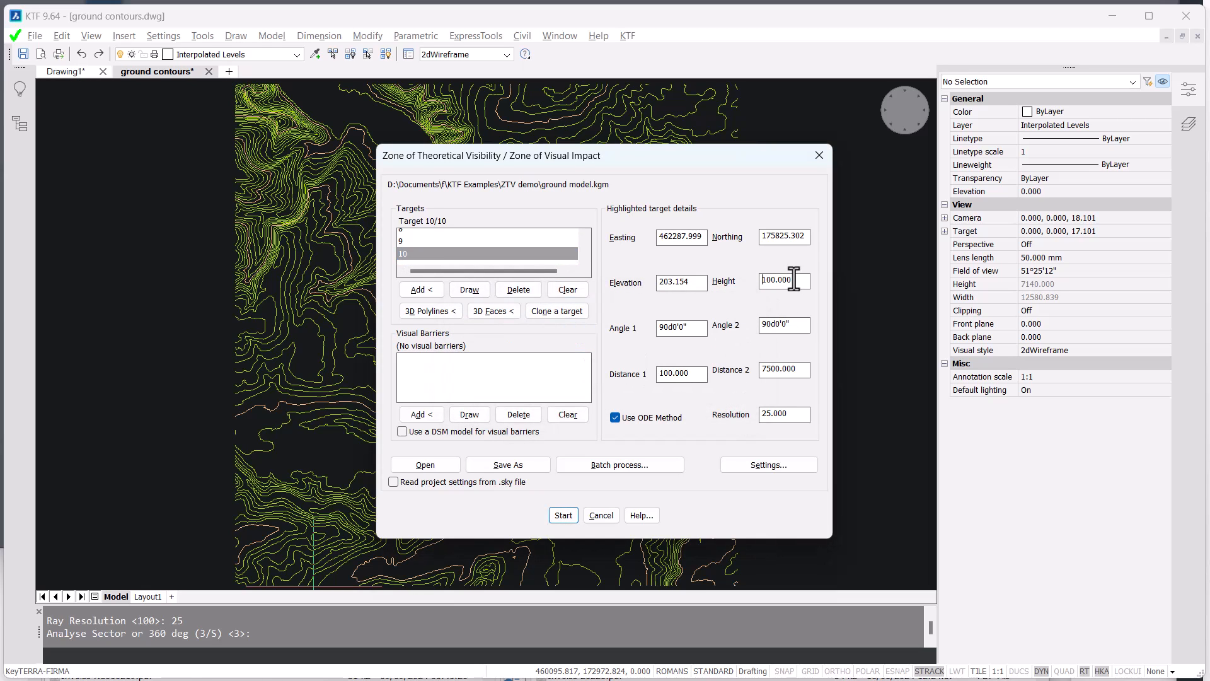
# - Review the target list from 10 back to 1, checking the height and elevation of each target
pyautogui.click(459, 253)
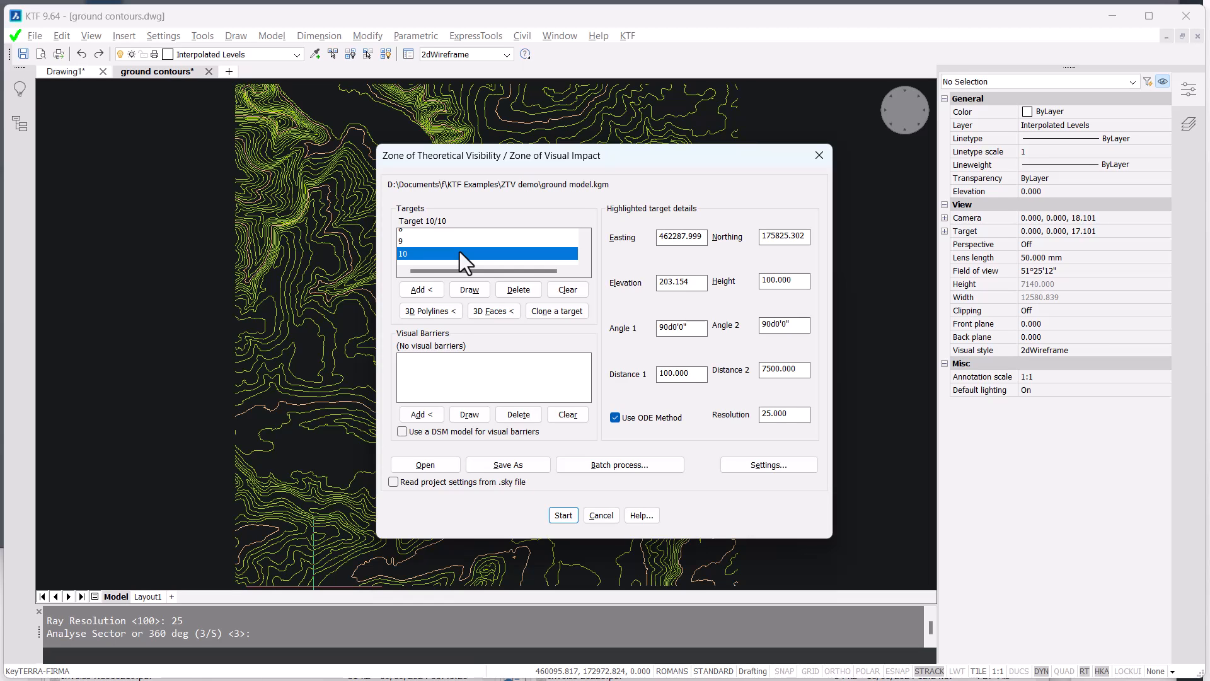
pyautogui.press('Up')
pyautogui.press('Up')
pyautogui.press('Up')
pyautogui.press('Up')
pyautogui.press('Up')
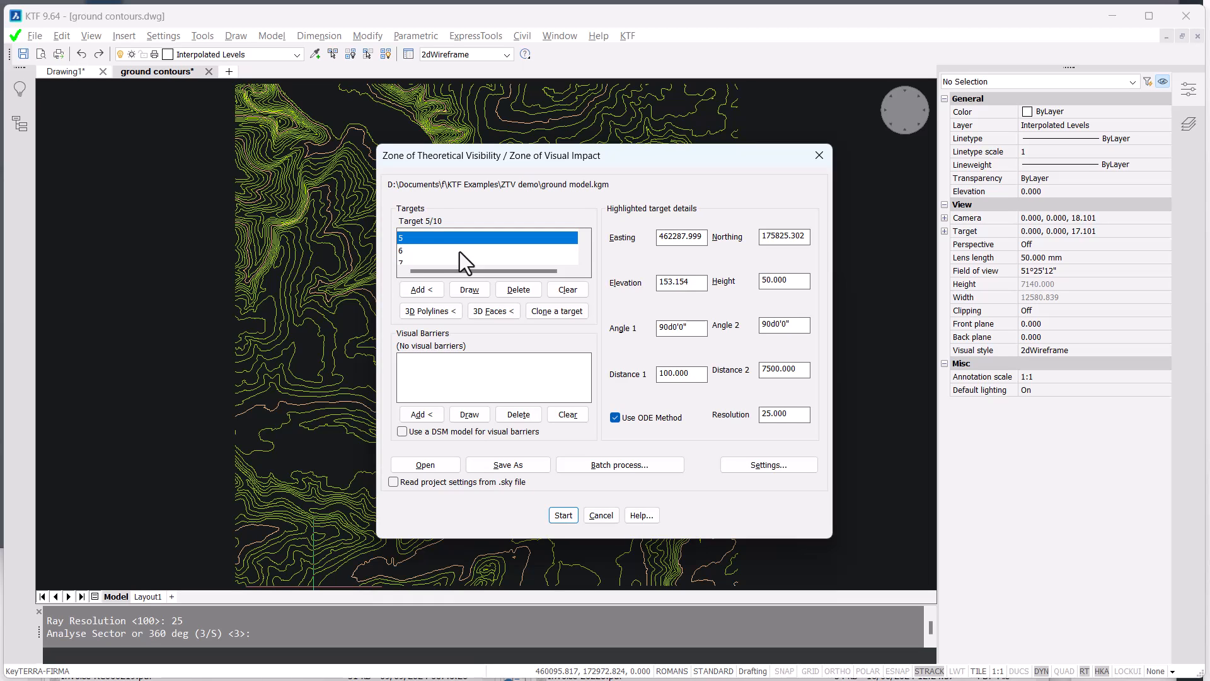
pyautogui.press('Up')
pyautogui.press('Up')
pyautogui.press('Up')
pyautogui.press('Up')
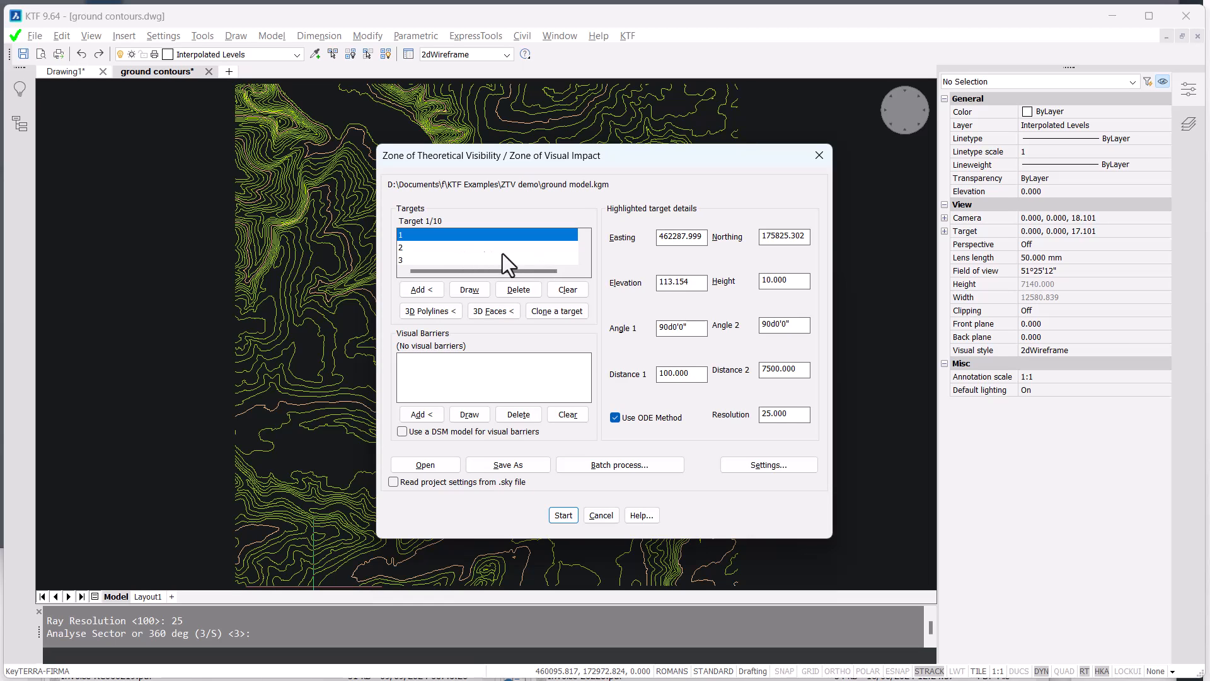
pyautogui.scroll(-3, 468, 247)
pyautogui.scroll(3, 468, 245)
pyautogui.scroll(-3, 470, 254)
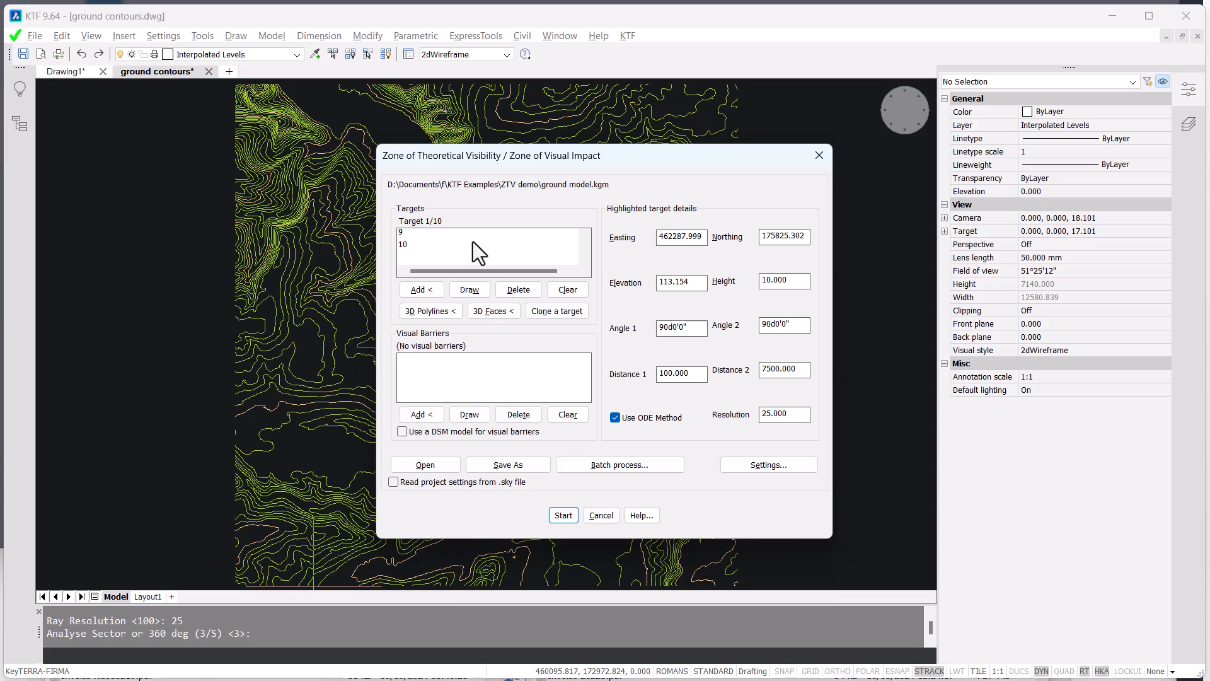
# - In the analysis settings, keep the number-of-targets ZTV model enabled and set the factor for number of targets to 10
pyautogui.click(775, 466)
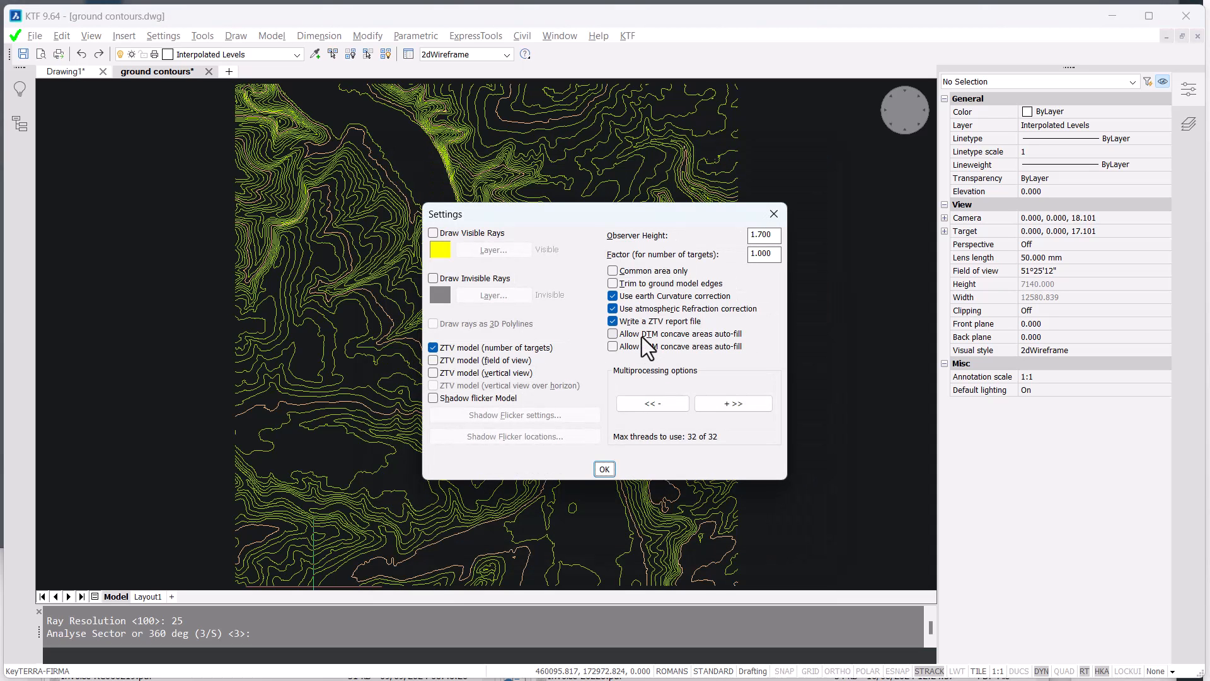
pyautogui.click(471, 349)
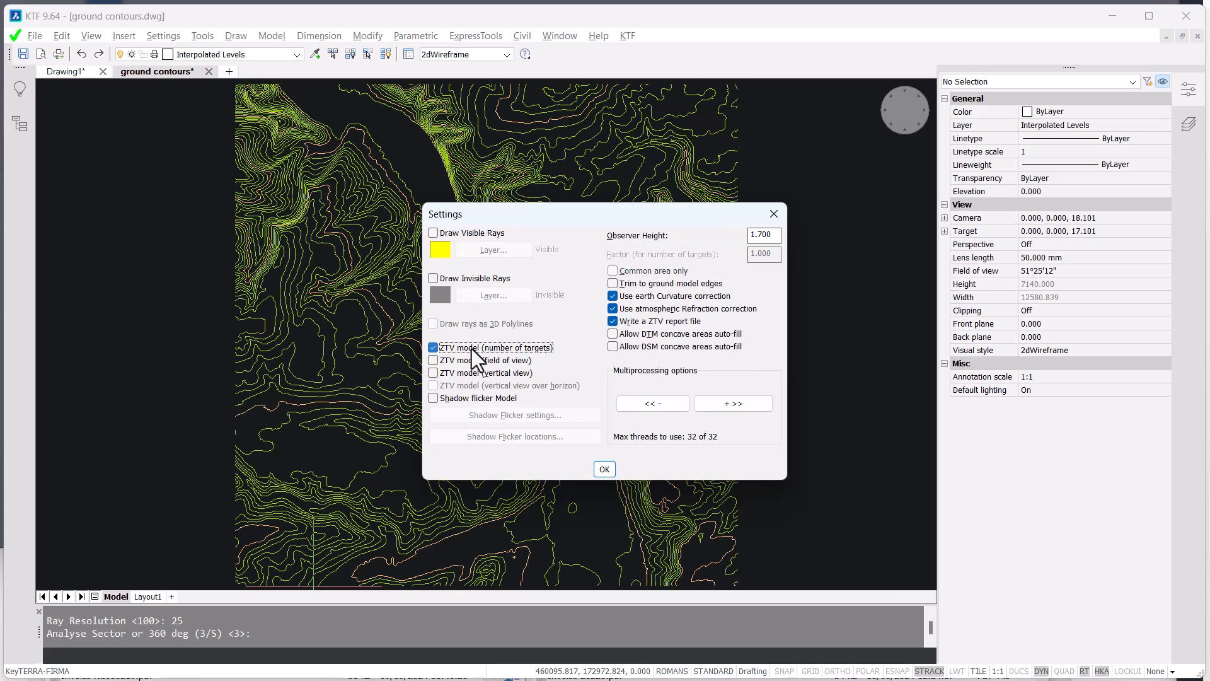
pyautogui.click(471, 349)
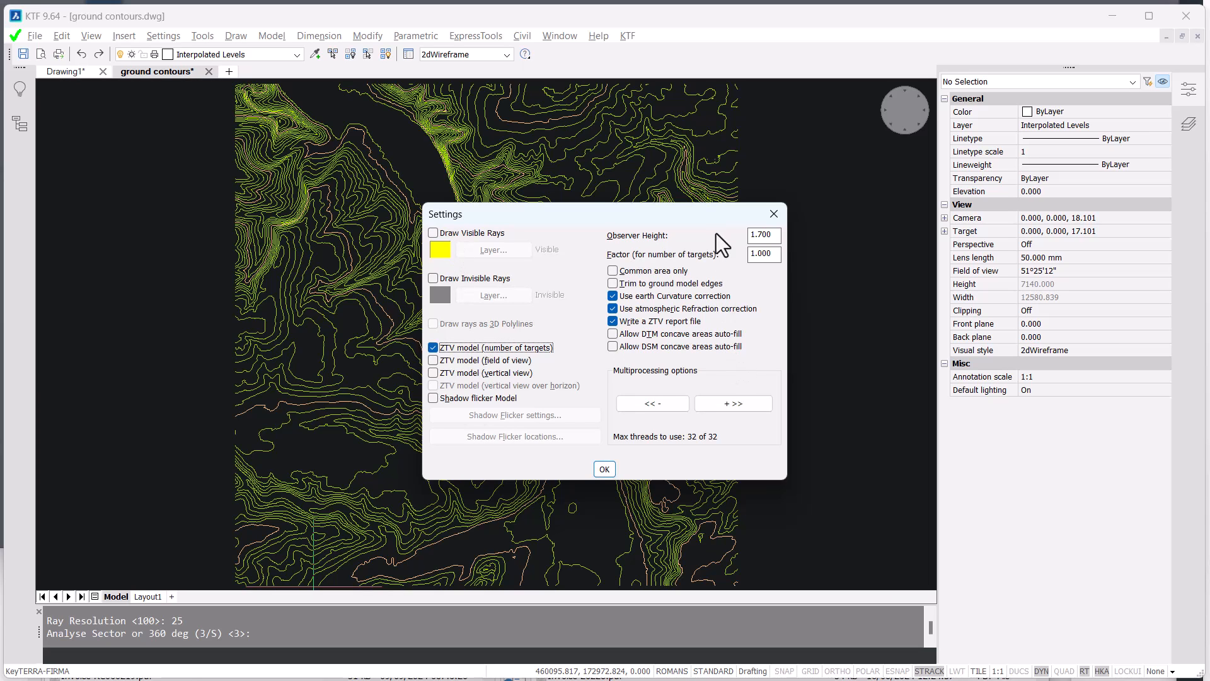
pyautogui.moveTo(777, 256); pyautogui.dragTo(716, 258)
pyautogui.write('10')
pyautogui.click(609, 468)
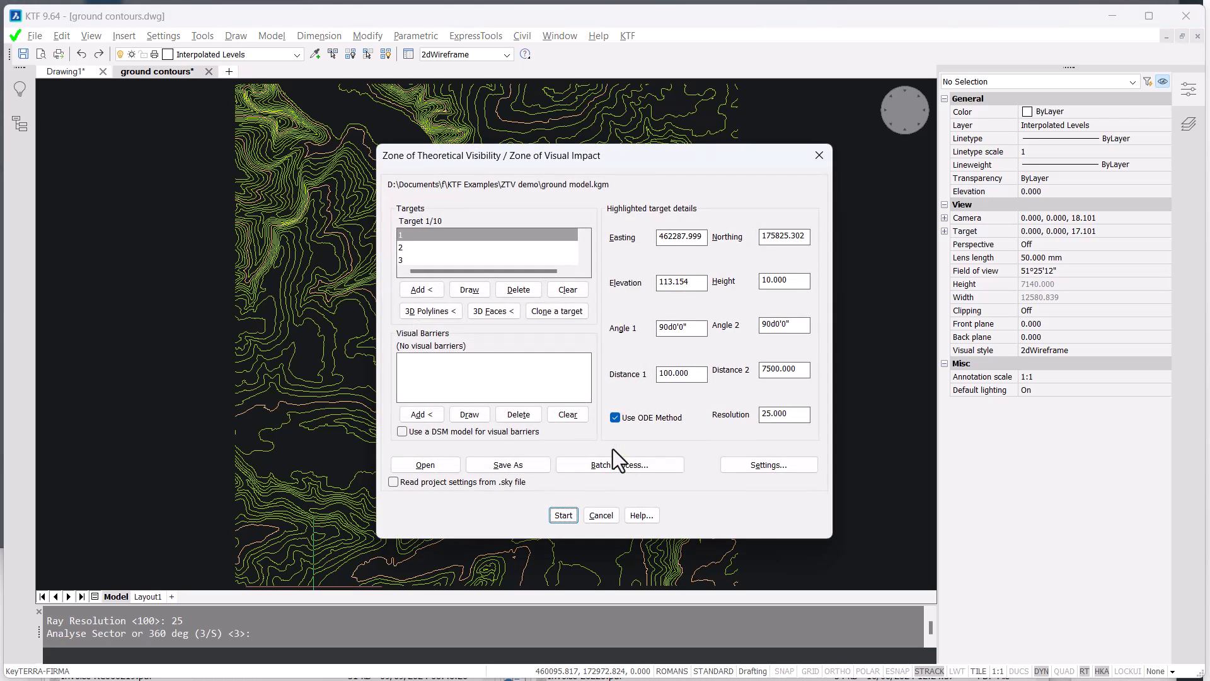
# - Save the ten-target setup as a new .sky file in the ZTV demo folder
pyautogui.click(516, 463)
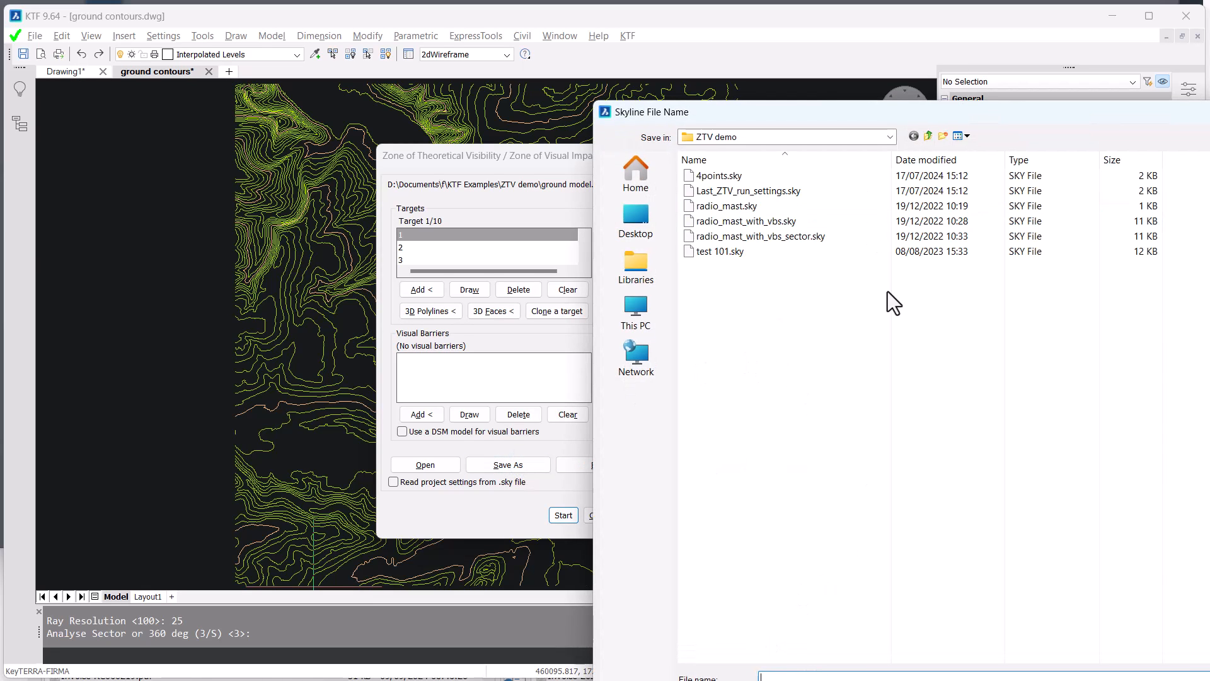
pyautogui.write('10 points')
pyautogui.press('Return')
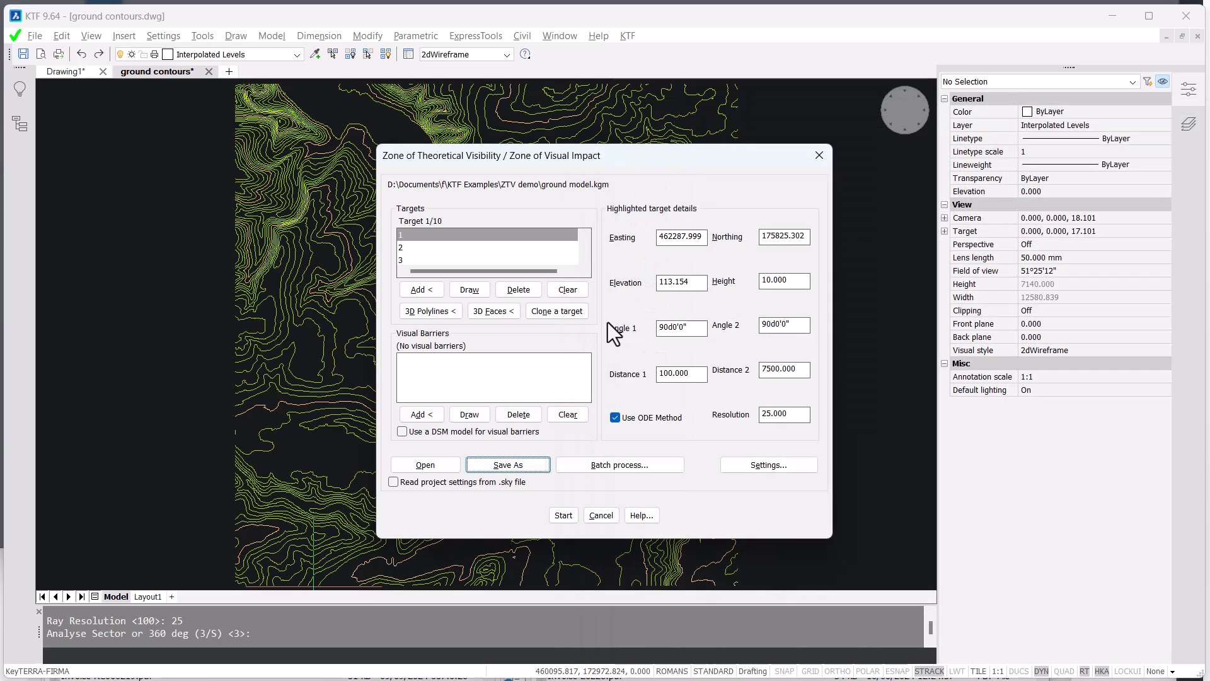
# - Run the visibility analysis, naming the output model "ztv 10 points" in the ZTV demo folder
pyautogui.click(559, 515)
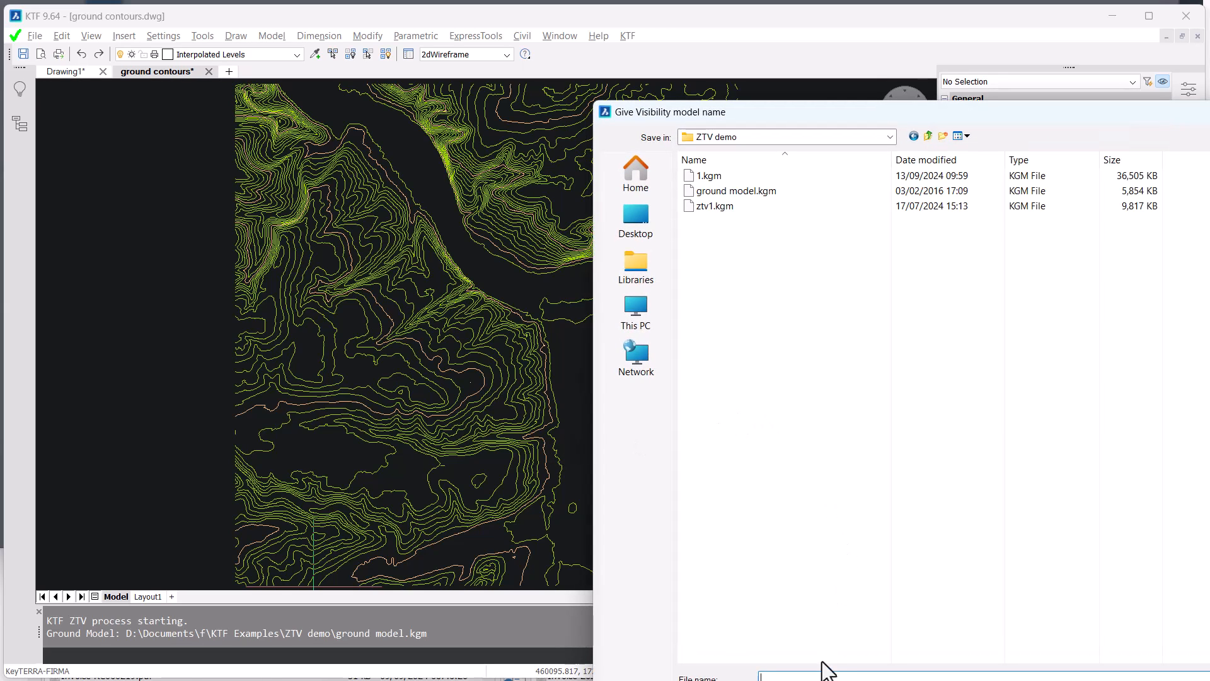
pyautogui.write('0 points')
pyautogui.press('Home')
pyautogui.write('ztvy')
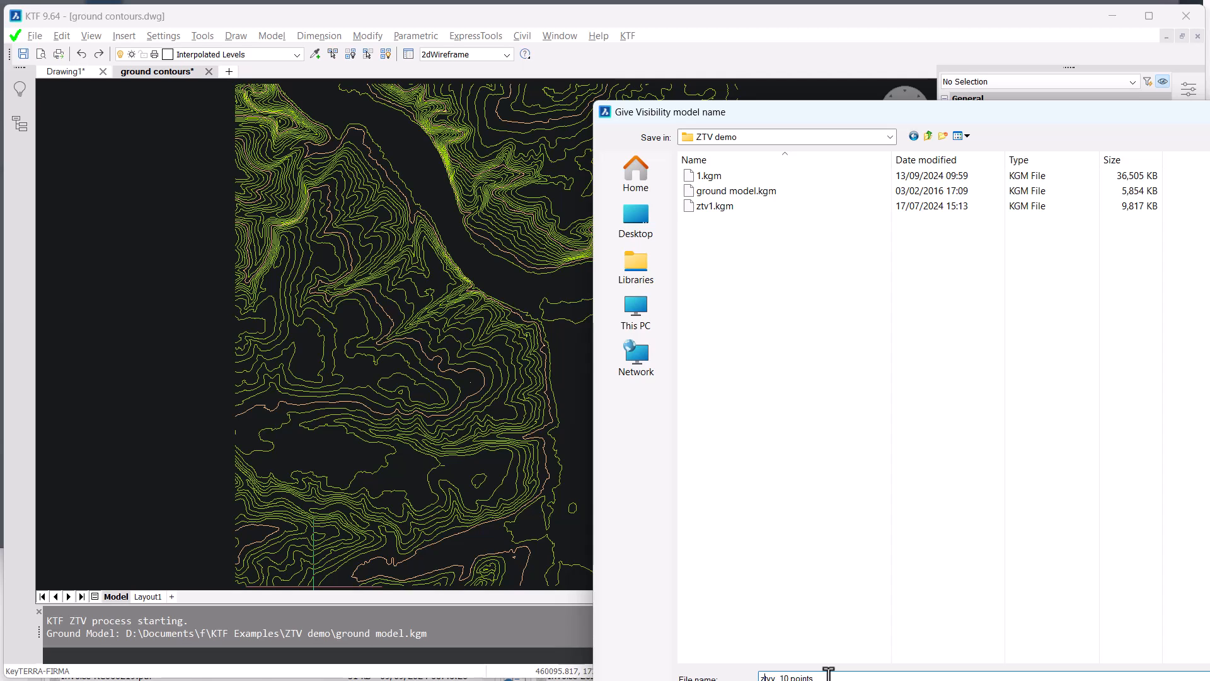
pyautogui.hotkey('shift', 'Right')
pyautogui.hotkey('shift', 'Right')
pyautogui.hotkey('shift', 'Right')
pyautogui.hotkey('shift', 'Right')
pyautogui.write('ztv')
pyautogui.press('Return')
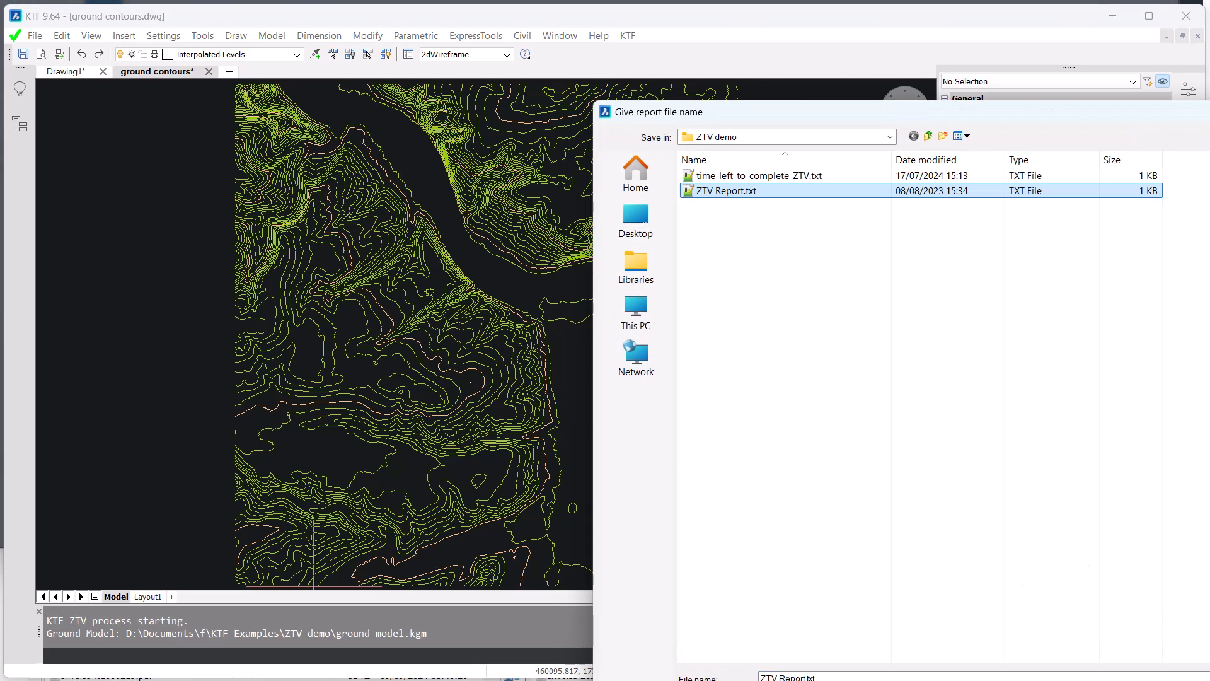
pyautogui.press('Return')
pyautogui.click(932, 375)
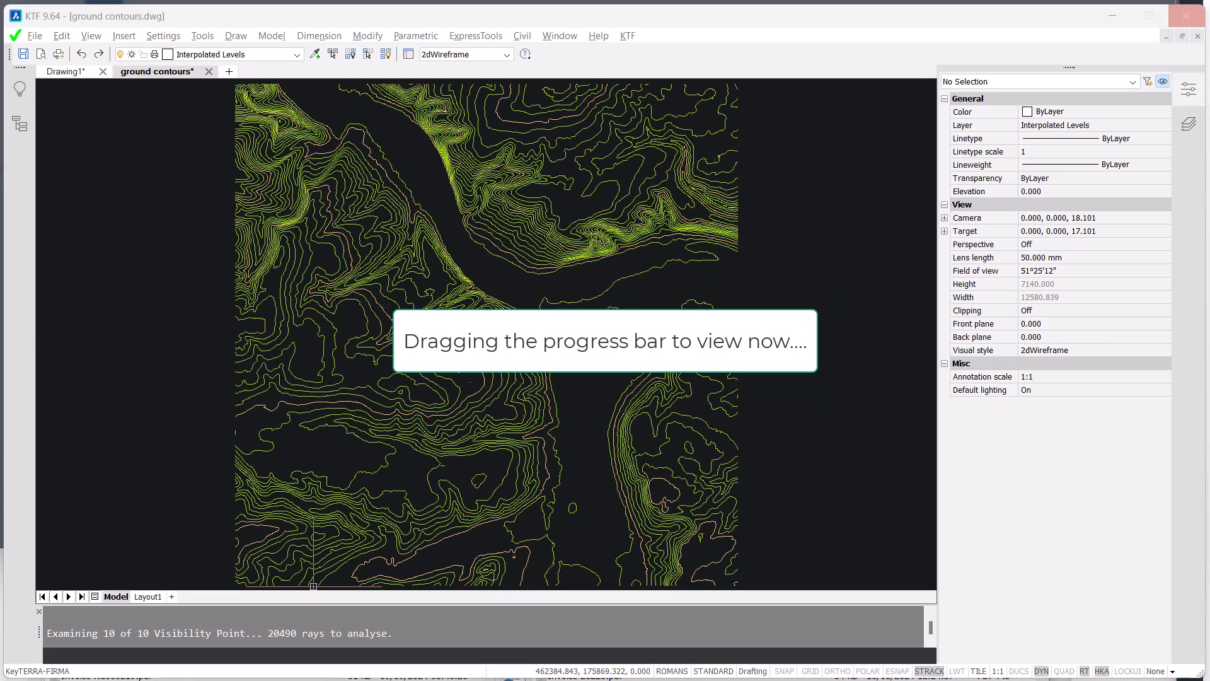
# - Open the colors2 drawing alongside the ground contours drawing
pyautogui.moveTo(36, 13); pyautogui.dragTo(134, 111)
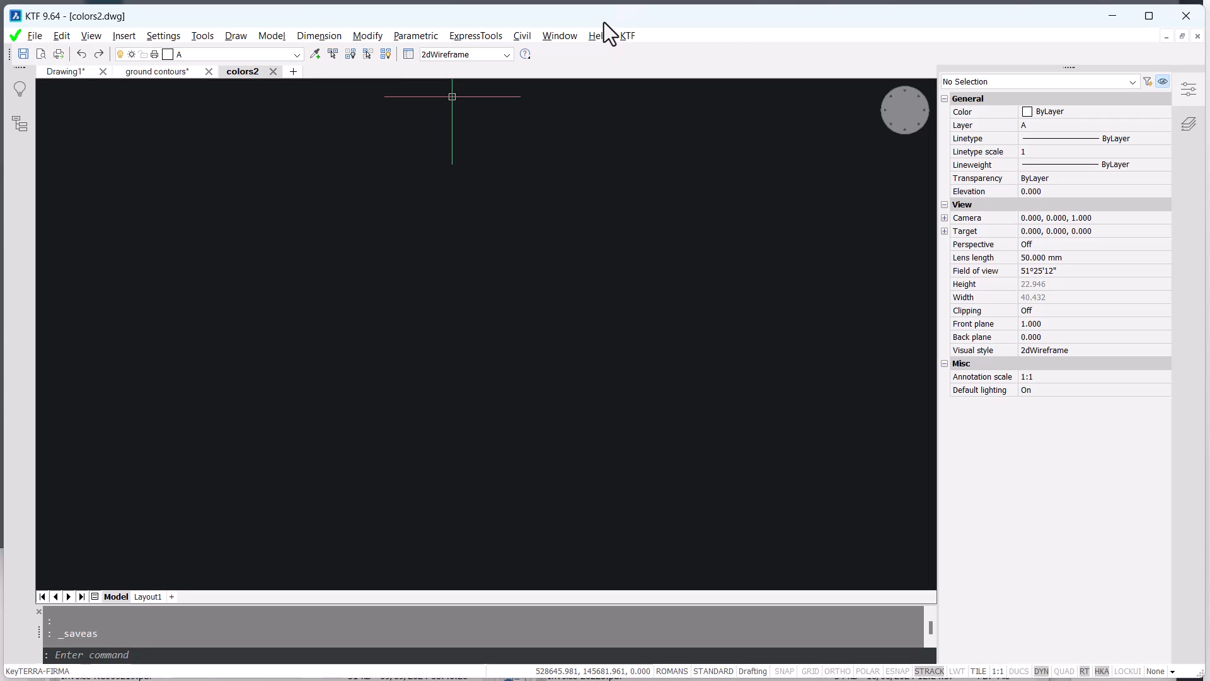
# - Start the Z value colour mapping analysis on the ztv_10 points visibility model
pyautogui.click(628, 36)
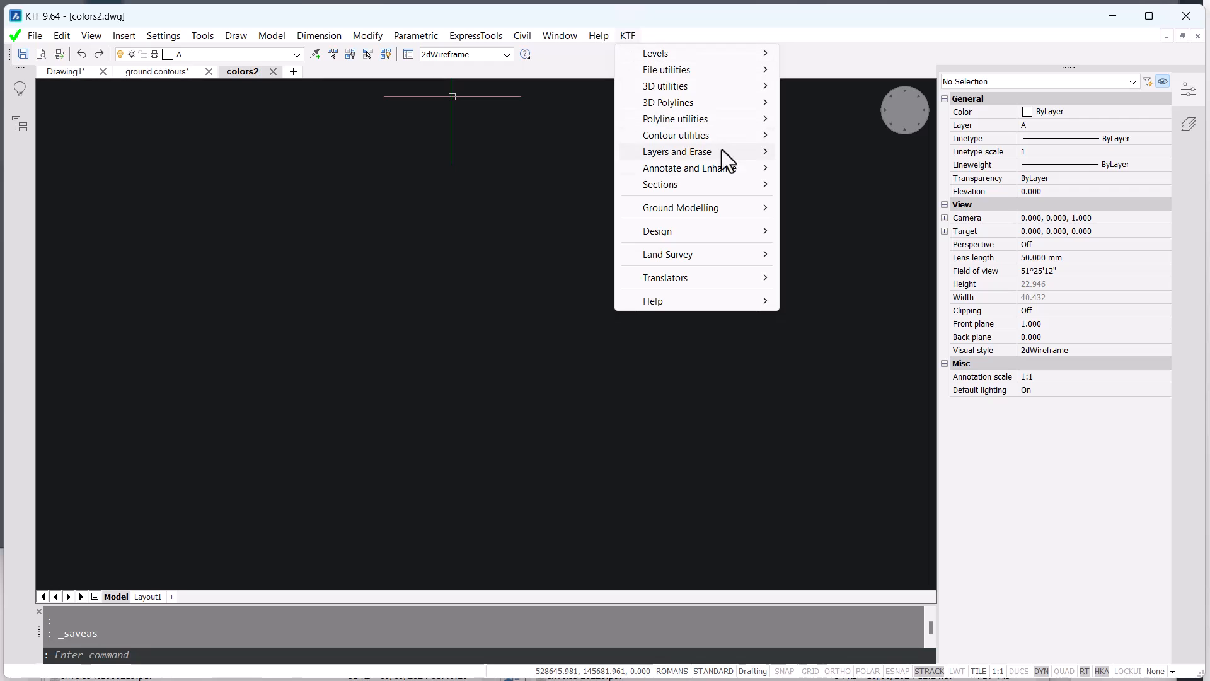
pyautogui.moveTo(728, 211)
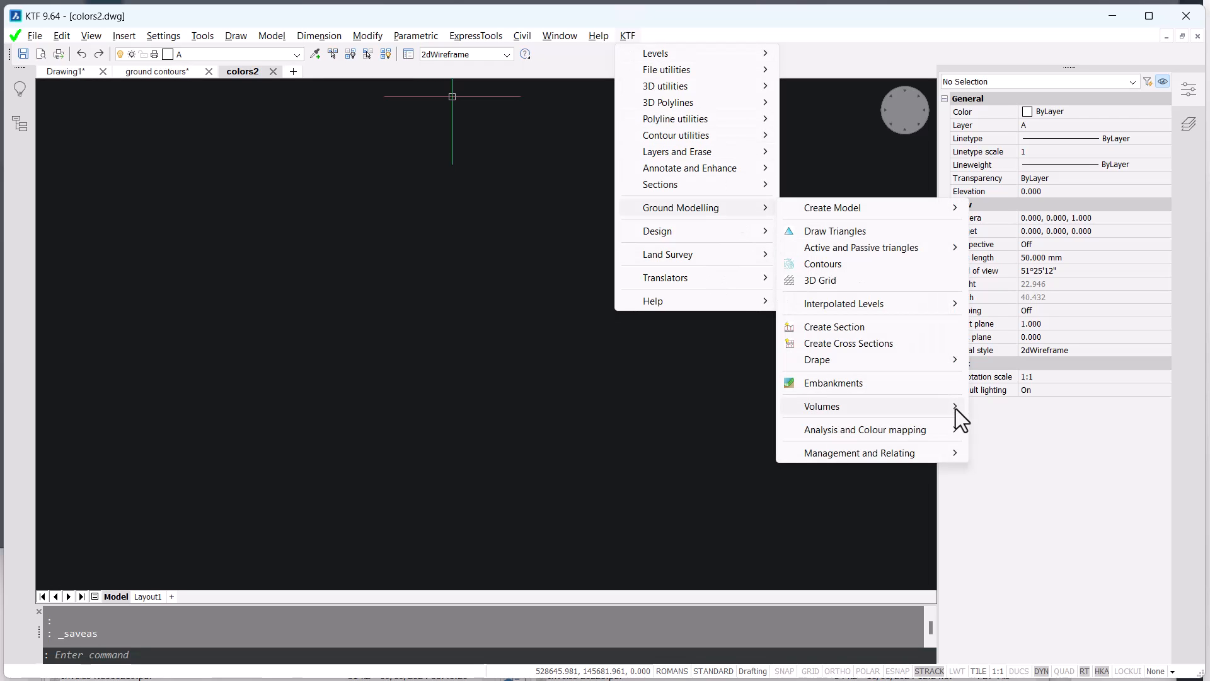
pyautogui.moveTo(929, 431)
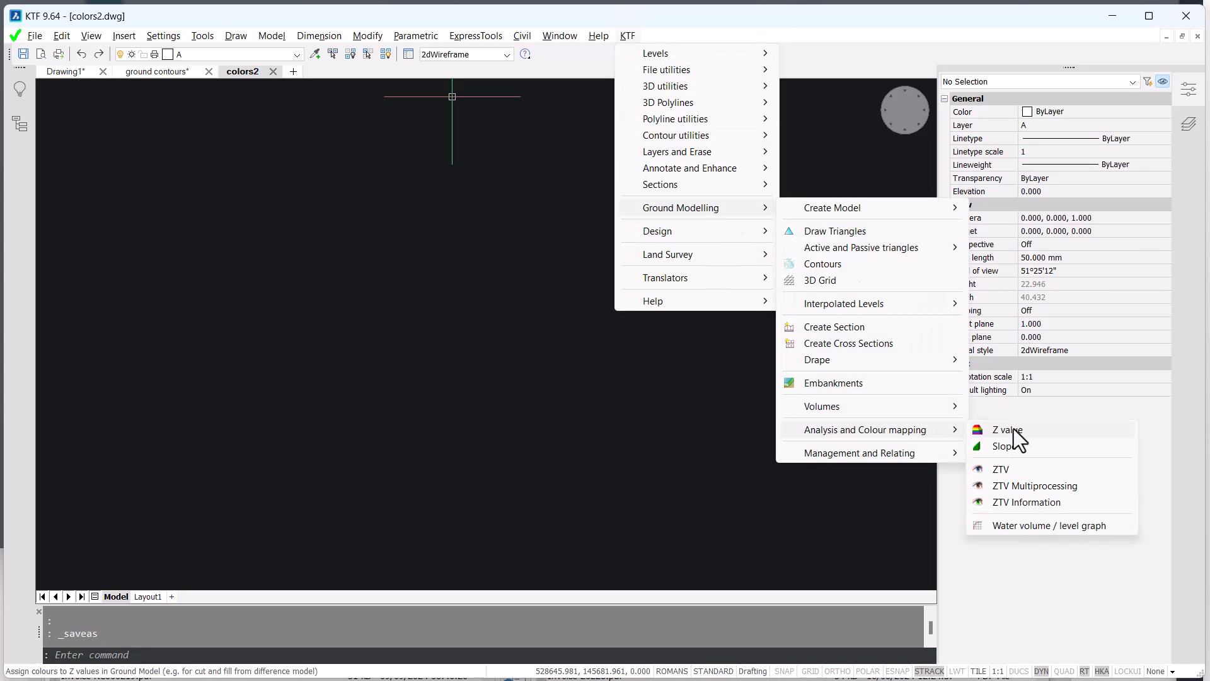
pyautogui.click(1014, 430)
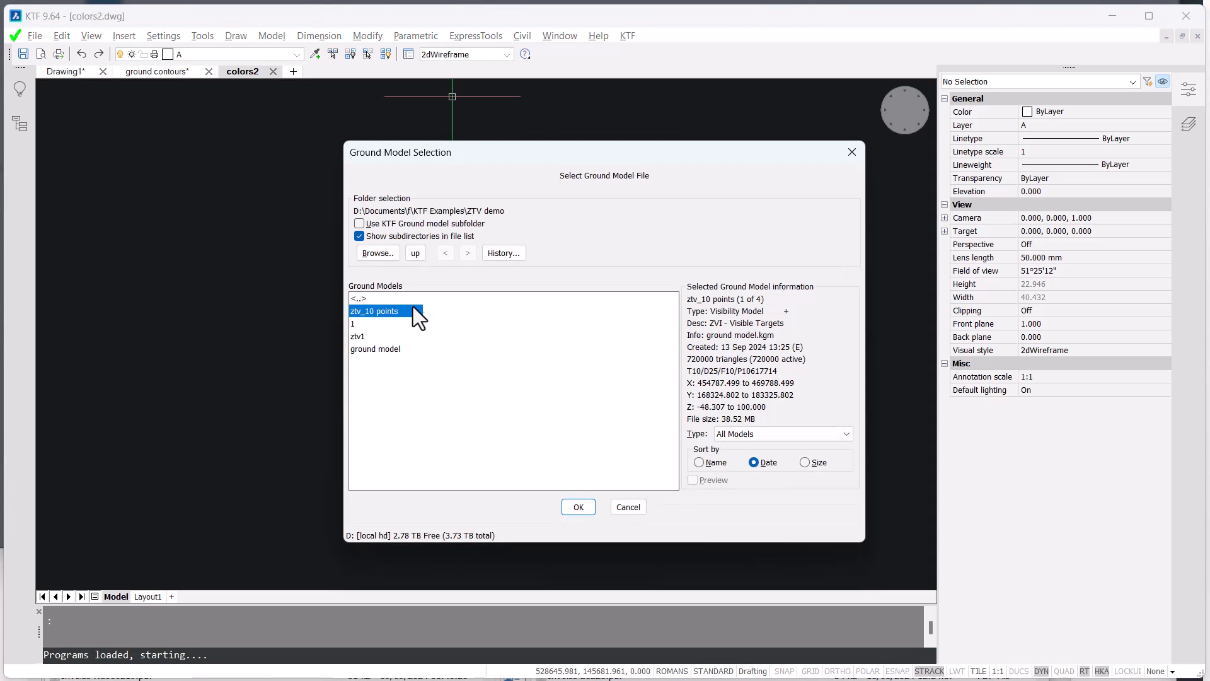
pyautogui.click(578, 506)
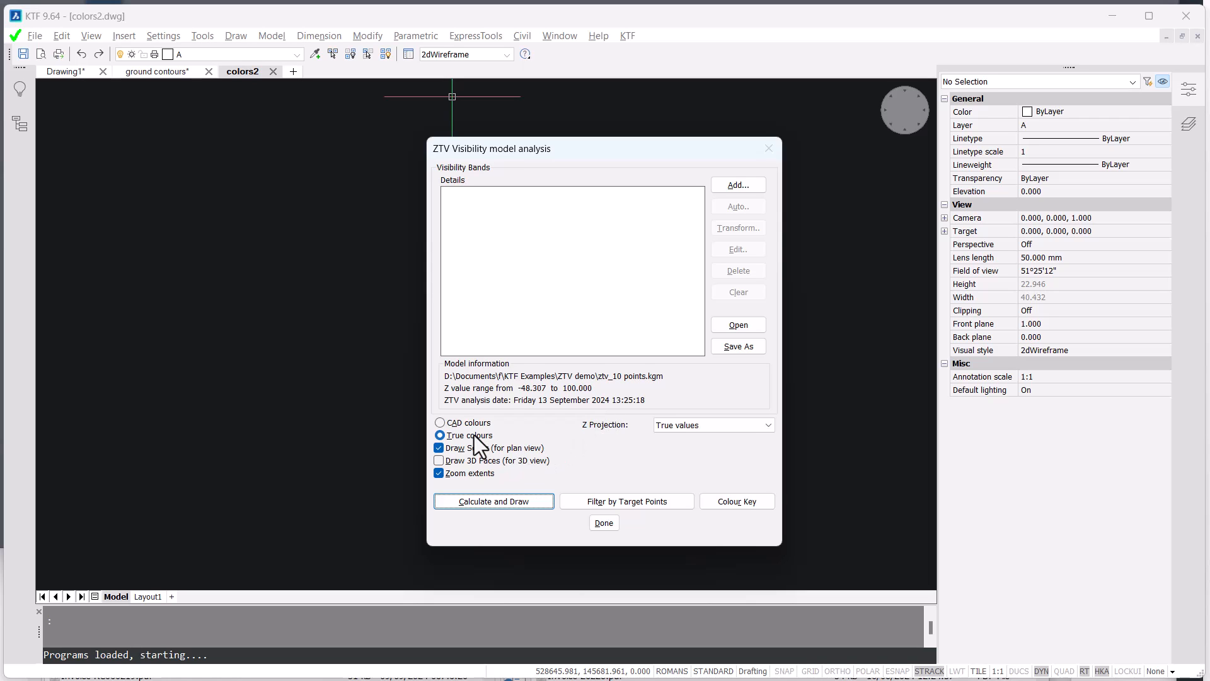
# - Add a true colour band with a crimson start colour of red 159, green 6, blue 49, reversed from top to bottom
pyautogui.click(738, 186)
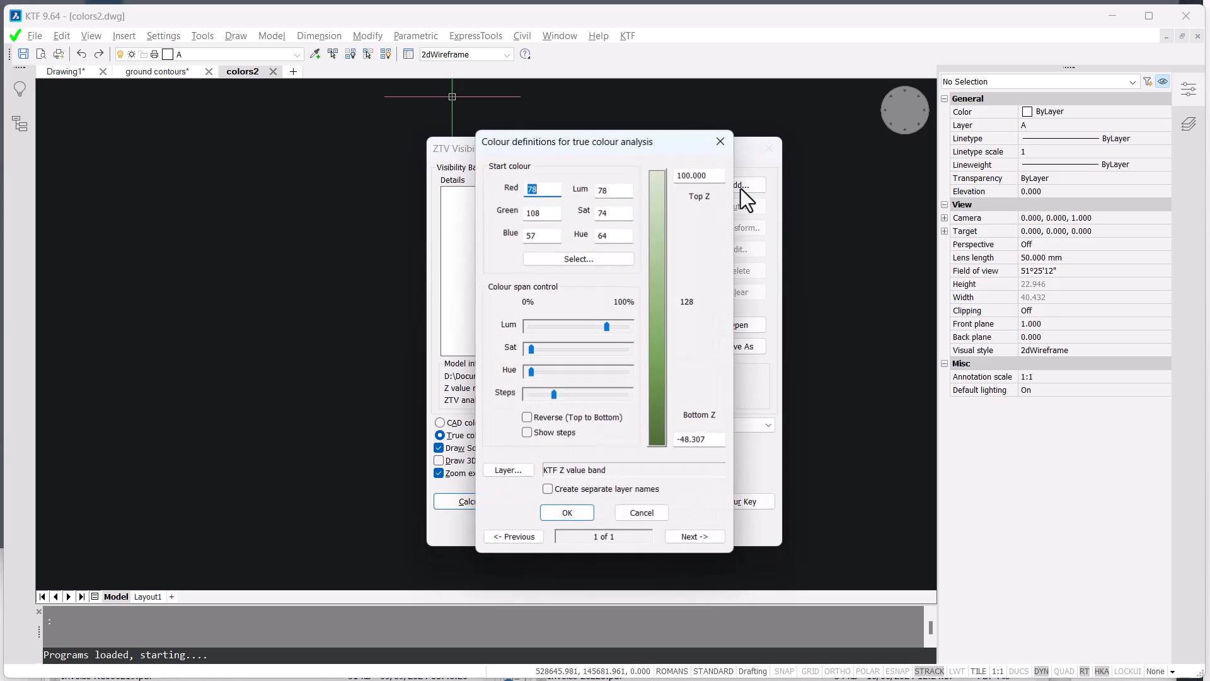
pyautogui.click(579, 259)
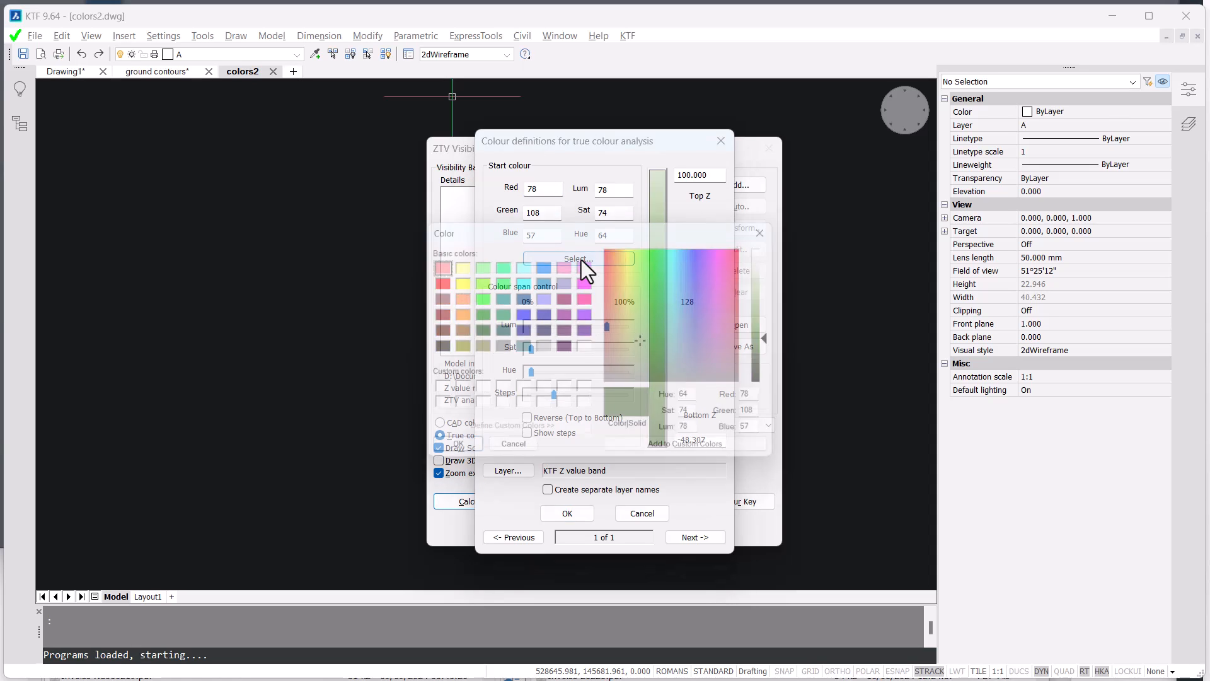
pyautogui.moveTo(649, 339); pyautogui.dragTo(749, 256)
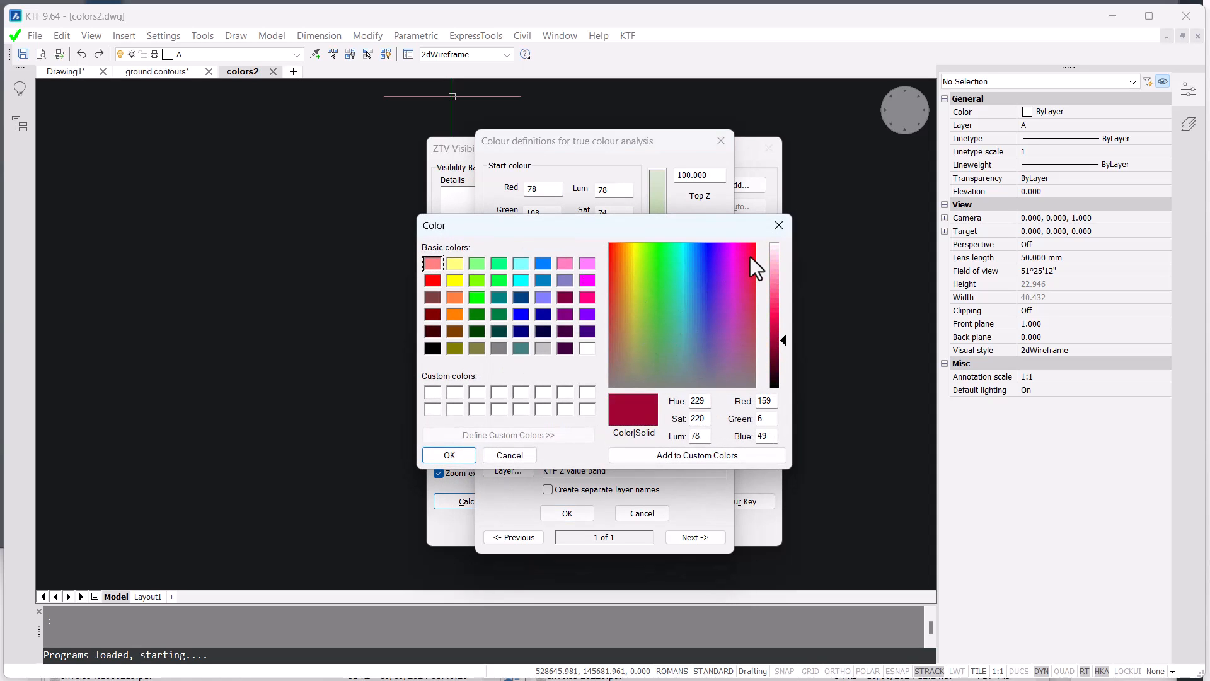
pyautogui.click(450, 455)
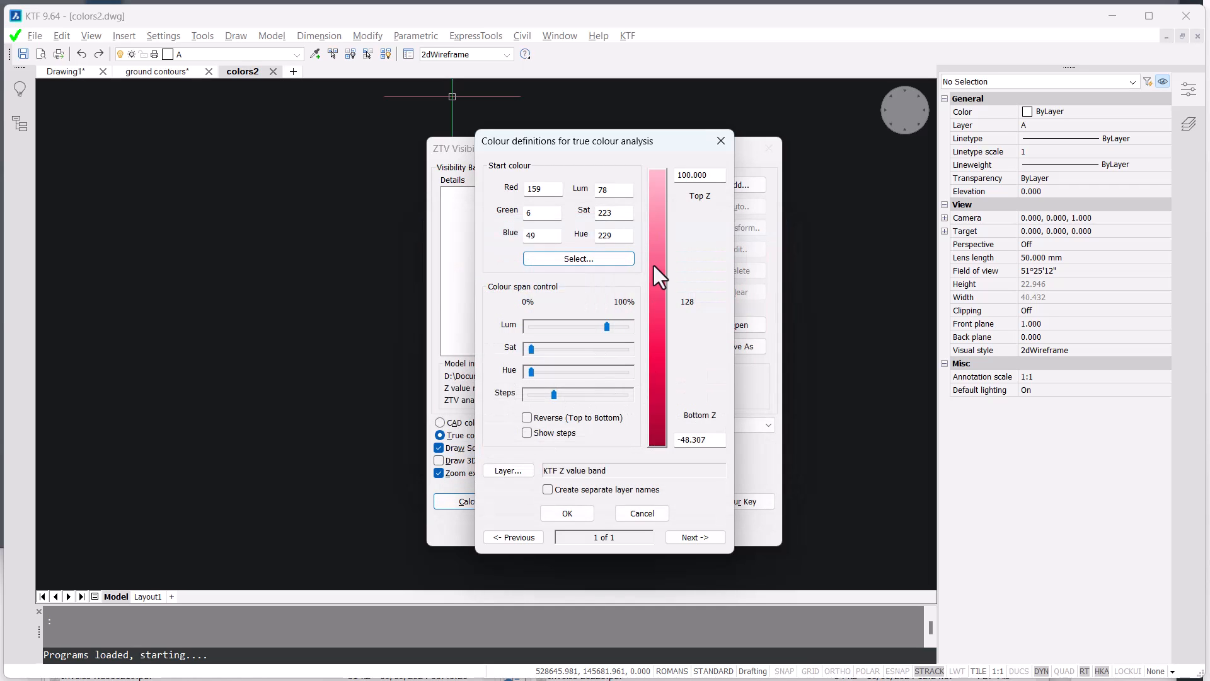
pyautogui.click(527, 418)
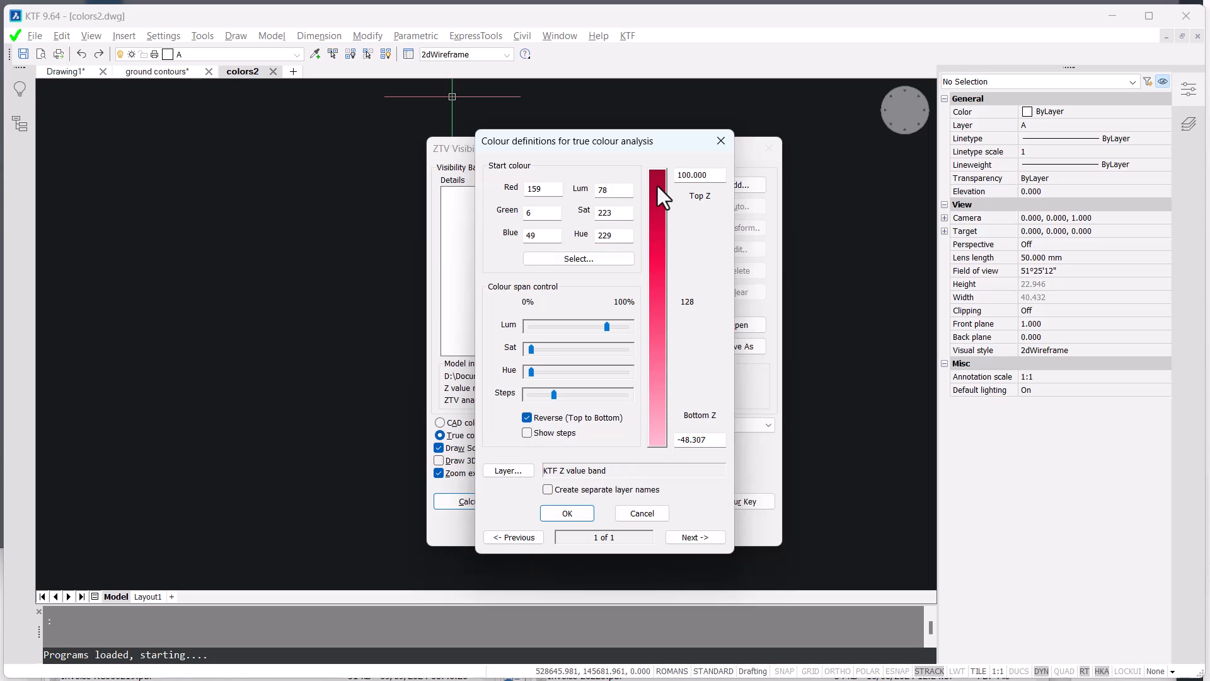
# - Set the colour band's bottom Z to 0 and its number of steps to 57, and accept the colour definition
pyautogui.moveTo(714, 441); pyautogui.dragTo(655, 444)
pyautogui.write('0')
pyautogui.click(554, 395)
pyautogui.moveTo(554, 394); pyautogui.dragTo(532, 391)
pyautogui.press('Left')
pyautogui.press('Left')
pyautogui.press('Left')
pyautogui.press('Left')
pyautogui.press('Left')
pyautogui.press('Left')
pyautogui.press('Left')
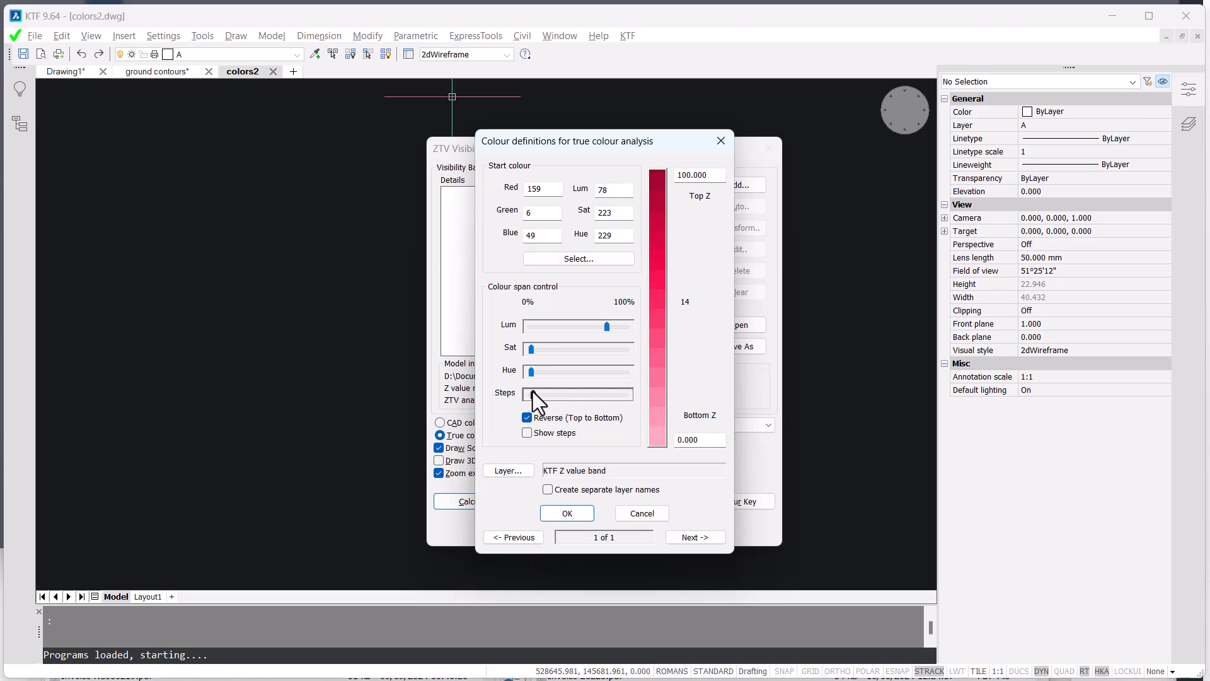
pyautogui.press('Left')
pyautogui.press('Right')
pyautogui.press('Right')
pyautogui.press('Right')
pyautogui.press('Right')
pyautogui.press('Right')
pyautogui.press('Right')
pyautogui.press('Right')
pyautogui.press('Right')
pyautogui.click(567, 513)
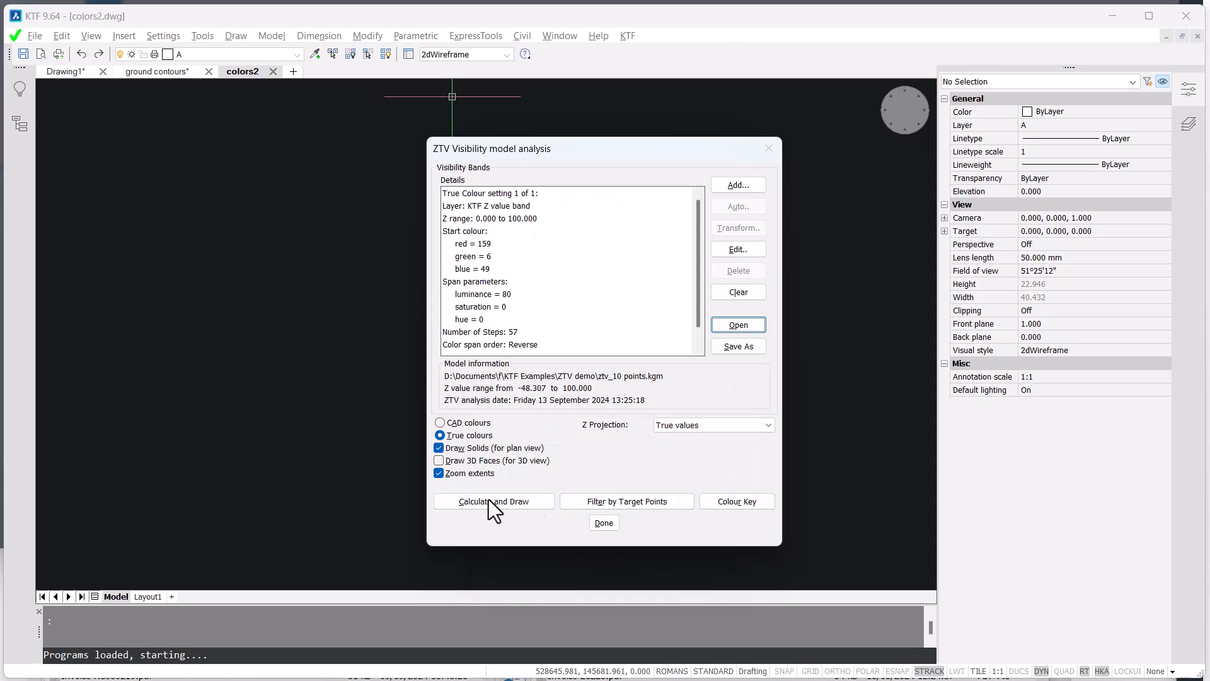
# - Calculate and draw the visibility colour map, and place its colour key at horizontal scale 50000 just east of the map
pyautogui.click(516, 500)
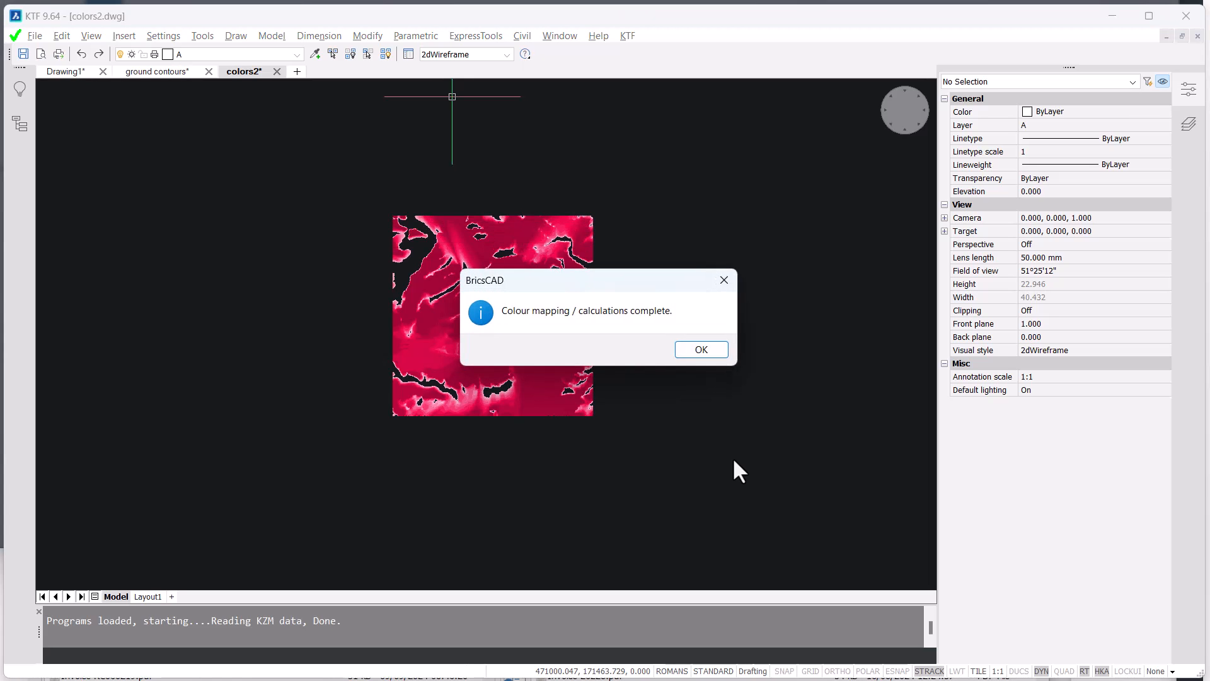
pyautogui.click(702, 349)
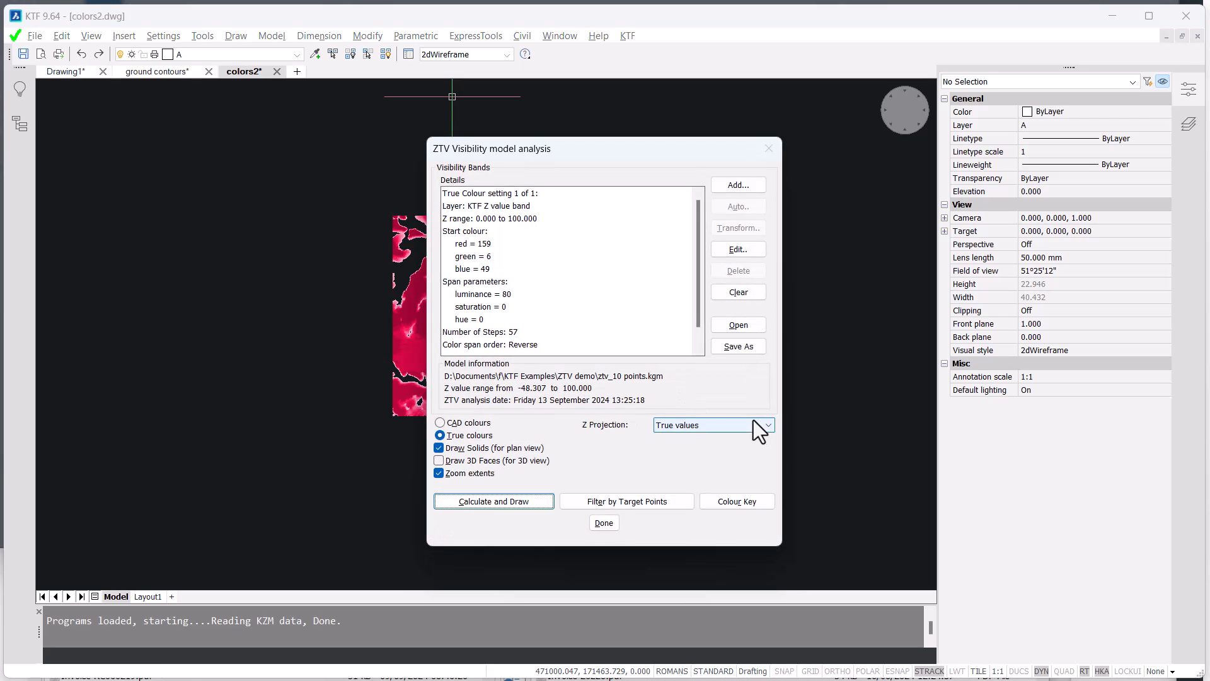
pyautogui.click(730, 501)
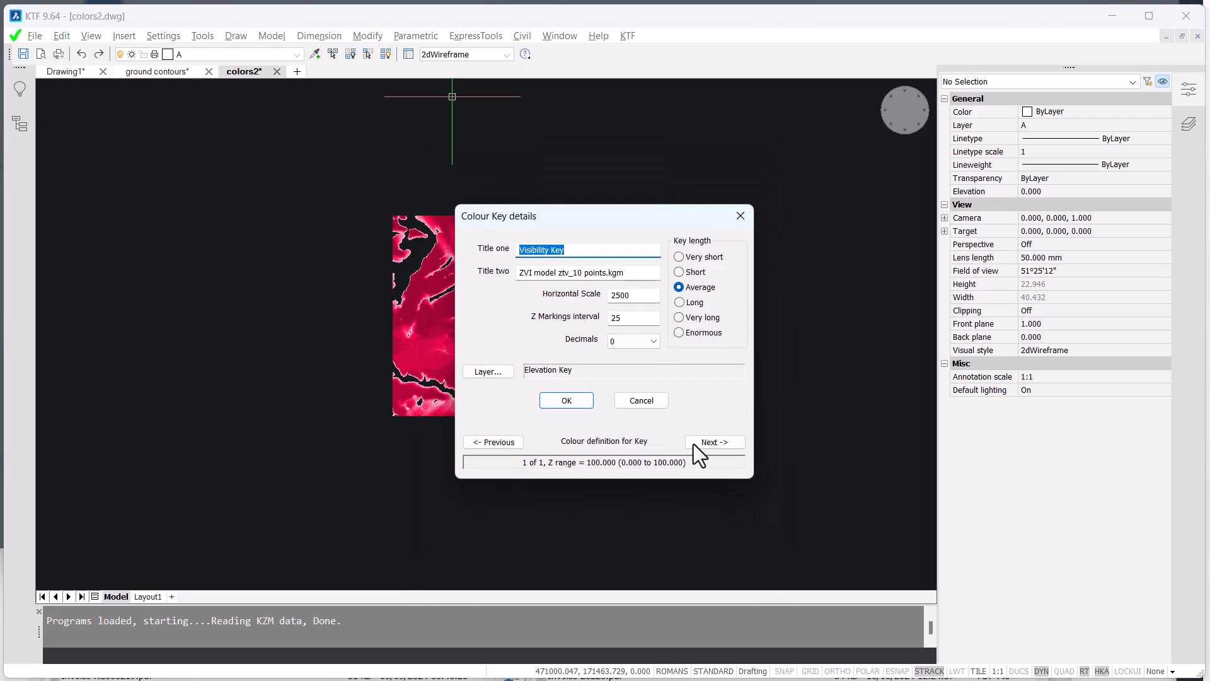
pyautogui.doubleClick(633, 296)
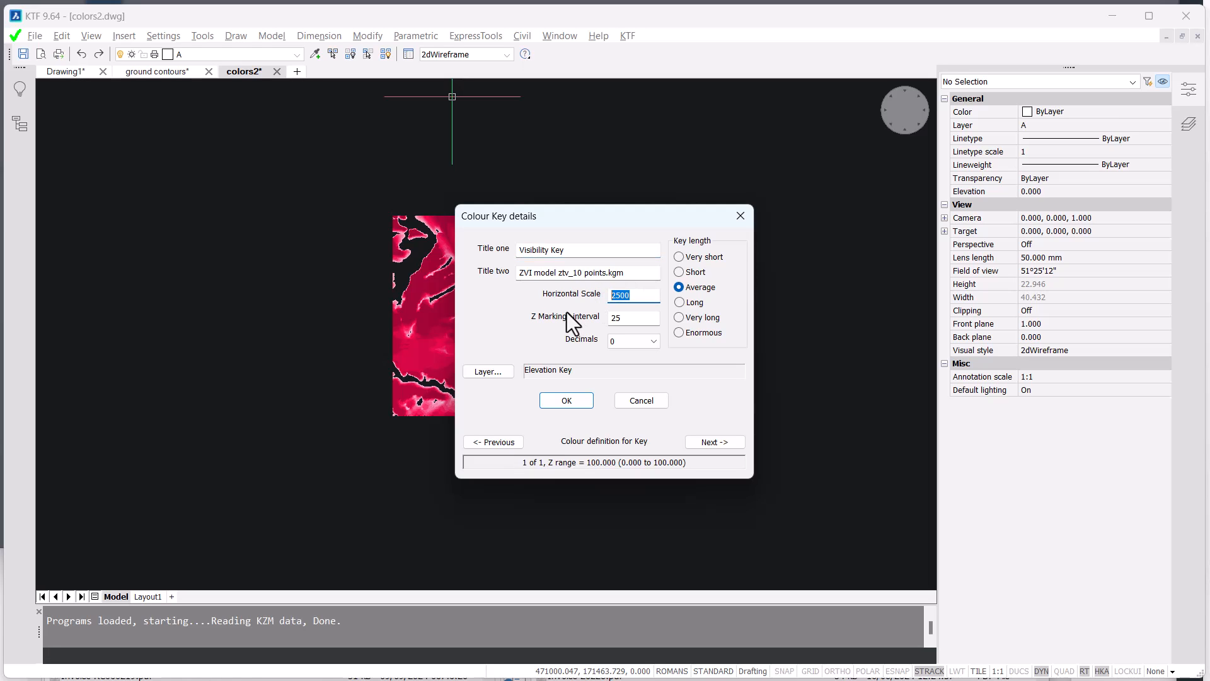
pyautogui.write('50000')
pyautogui.click(567, 400)
pyautogui.click(639, 259)
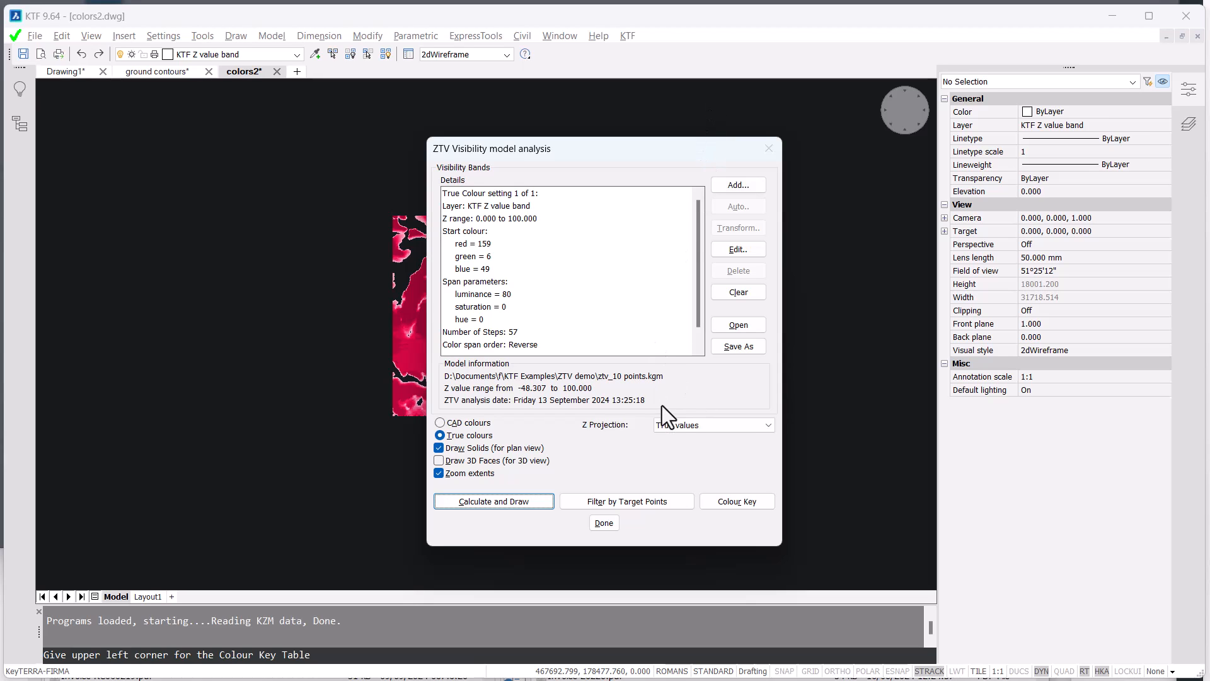
# - Leave the visibility analysis without saving the colour settings, and examine the visibility key and the coloured map
pyautogui.click(738, 345)
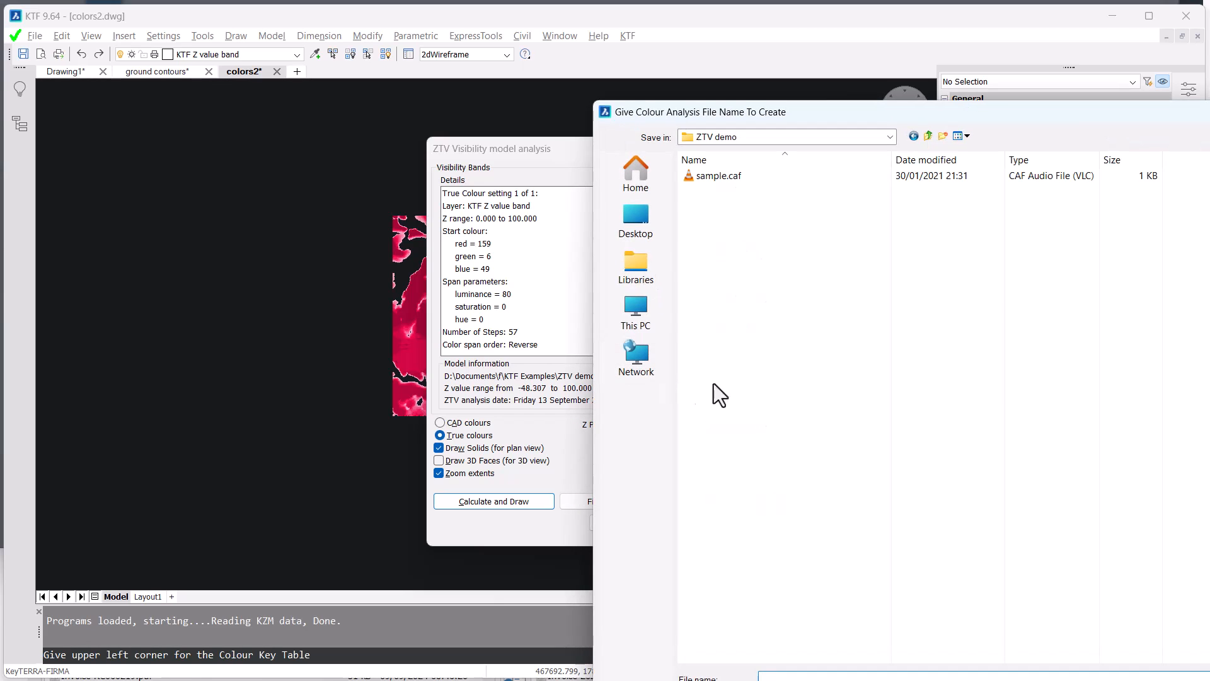
pyautogui.press('Escape')
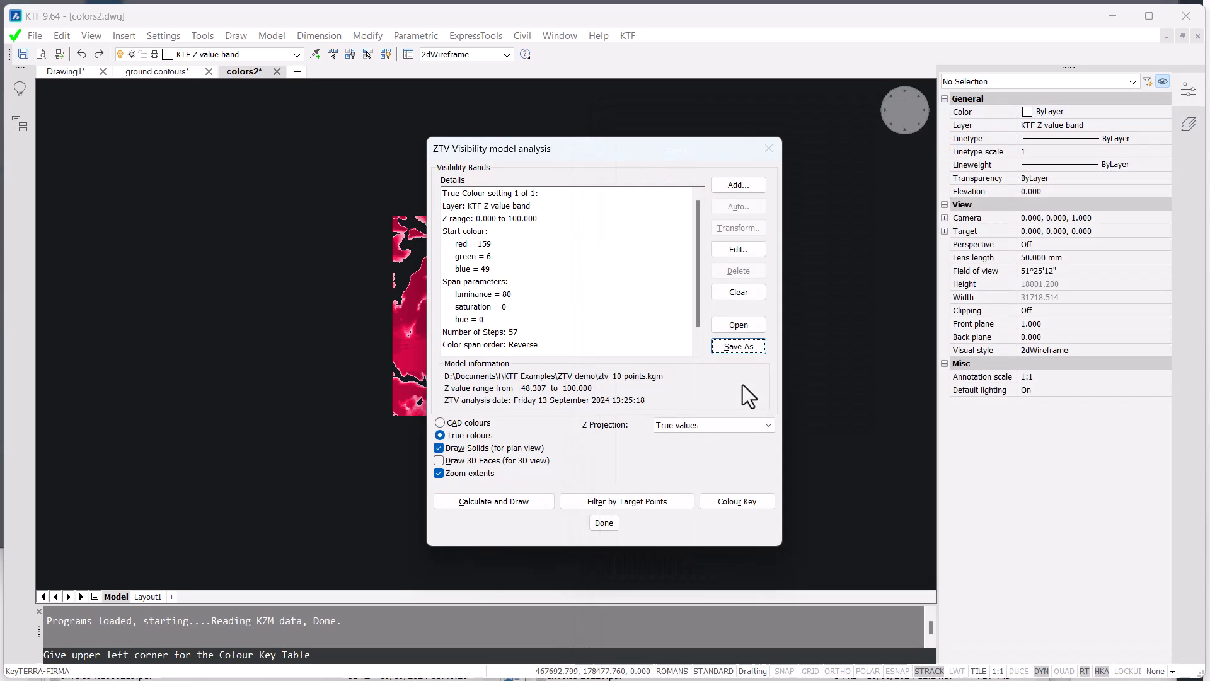
pyautogui.click(603, 523)
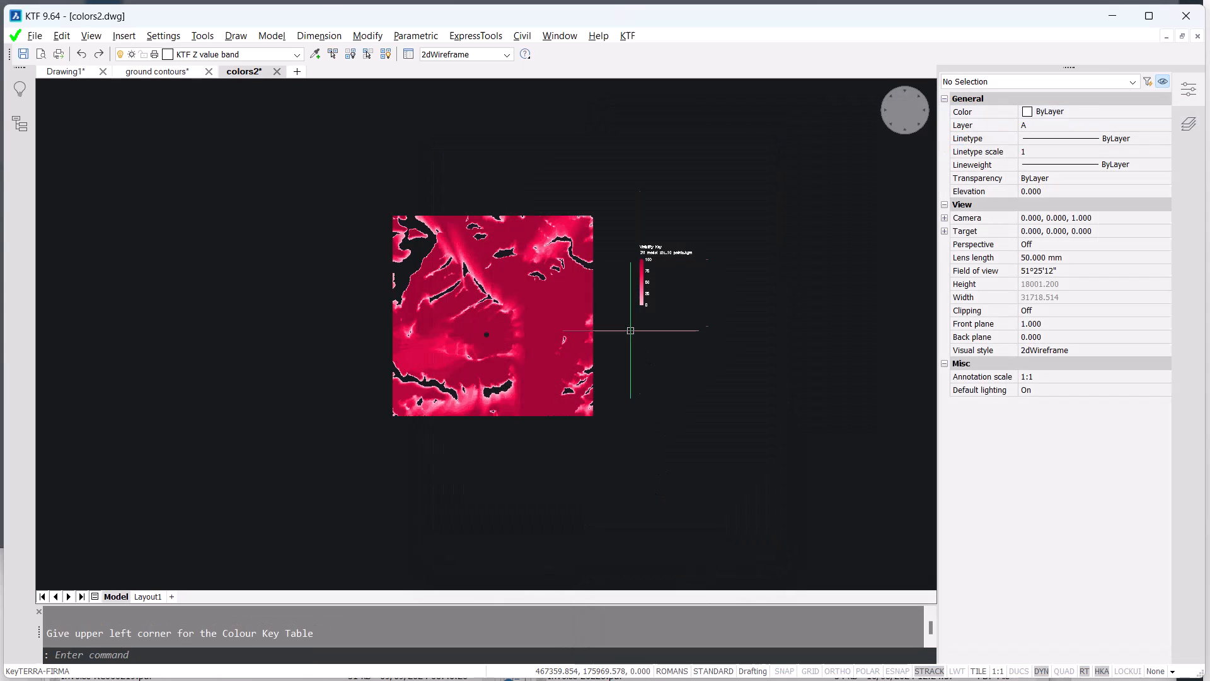
pyautogui.scroll(6, 649, 276)
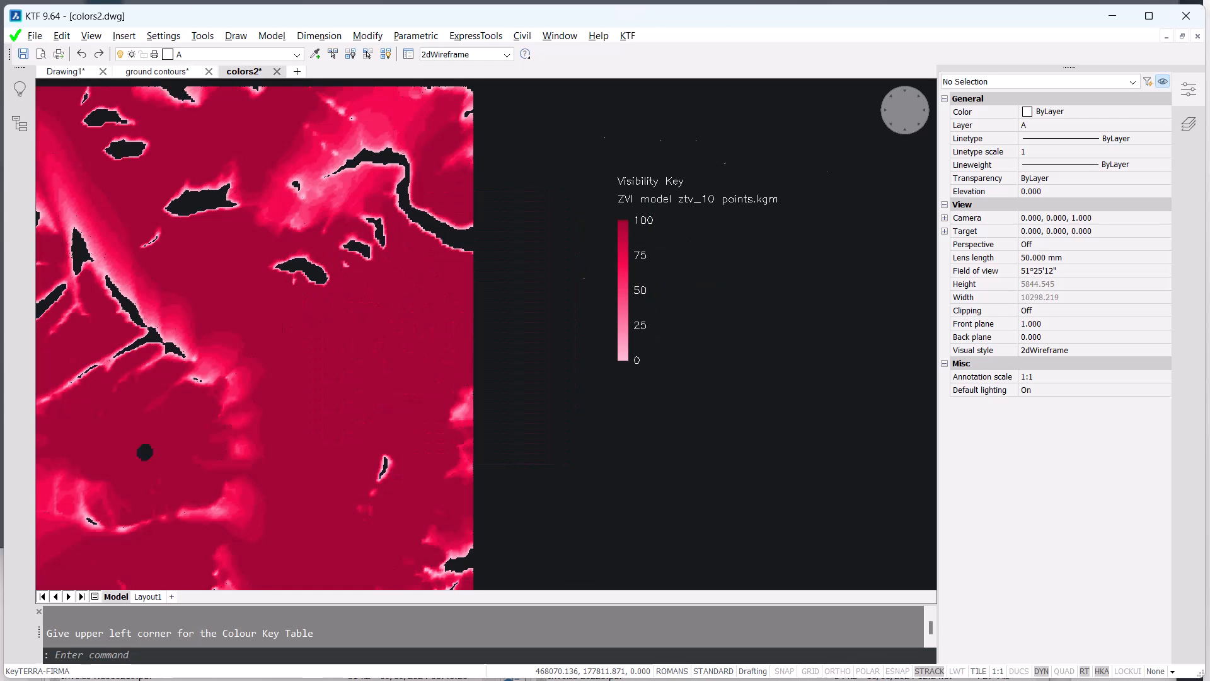
pyautogui.moveTo(690, 280); pyautogui.dragTo(638, 324, button='middle')
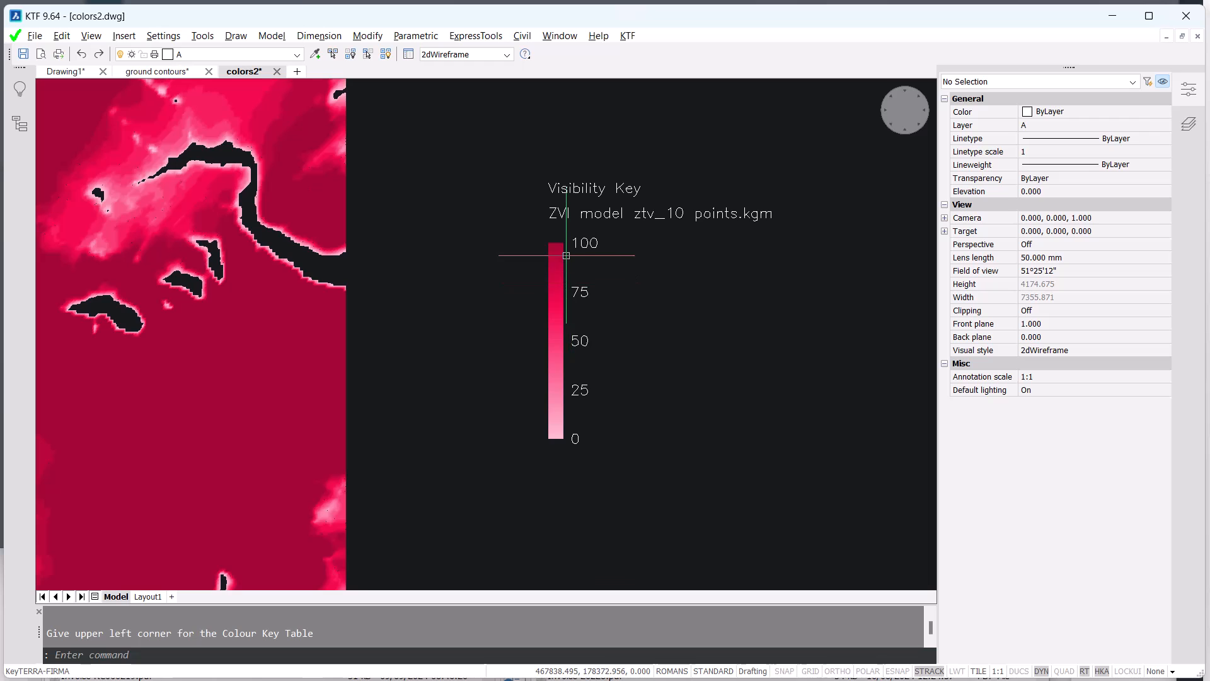
pyautogui.scroll(-3, 478, 411)
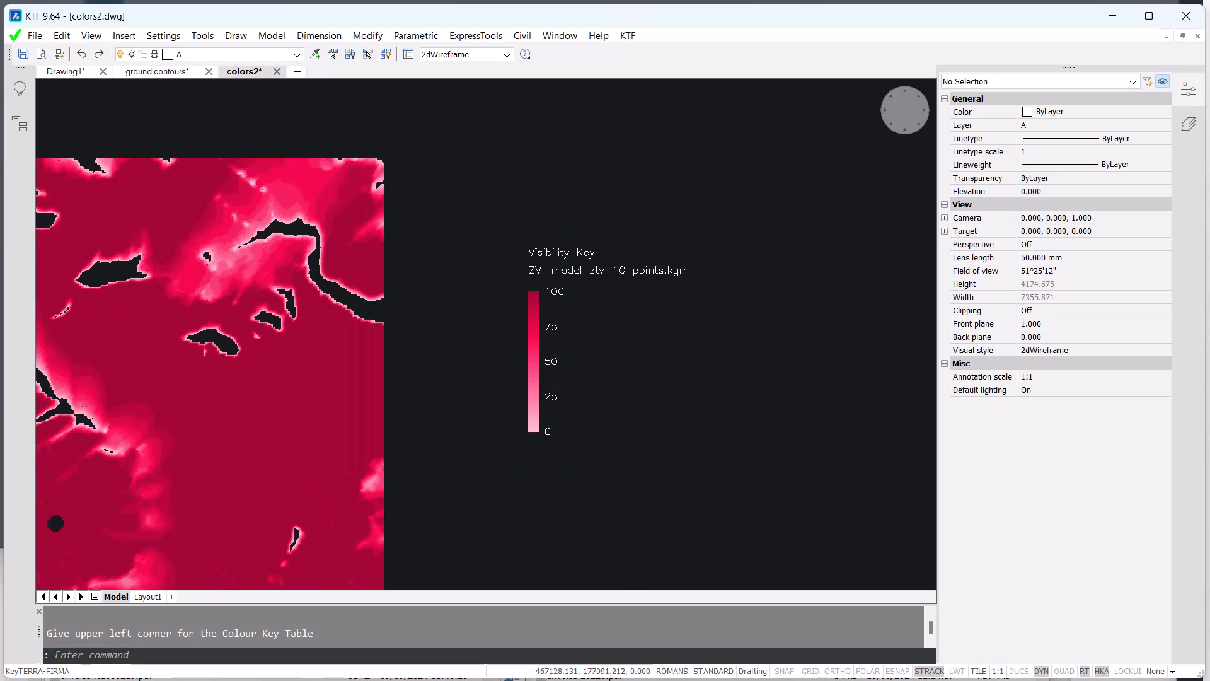
pyautogui.moveTo(468, 418)
pyautogui.mouseDown(button='middle')
pyautogui.moveTo(686, 302)
pyautogui.moveTo(670, 316)
pyautogui.mouseUp(button='middle')
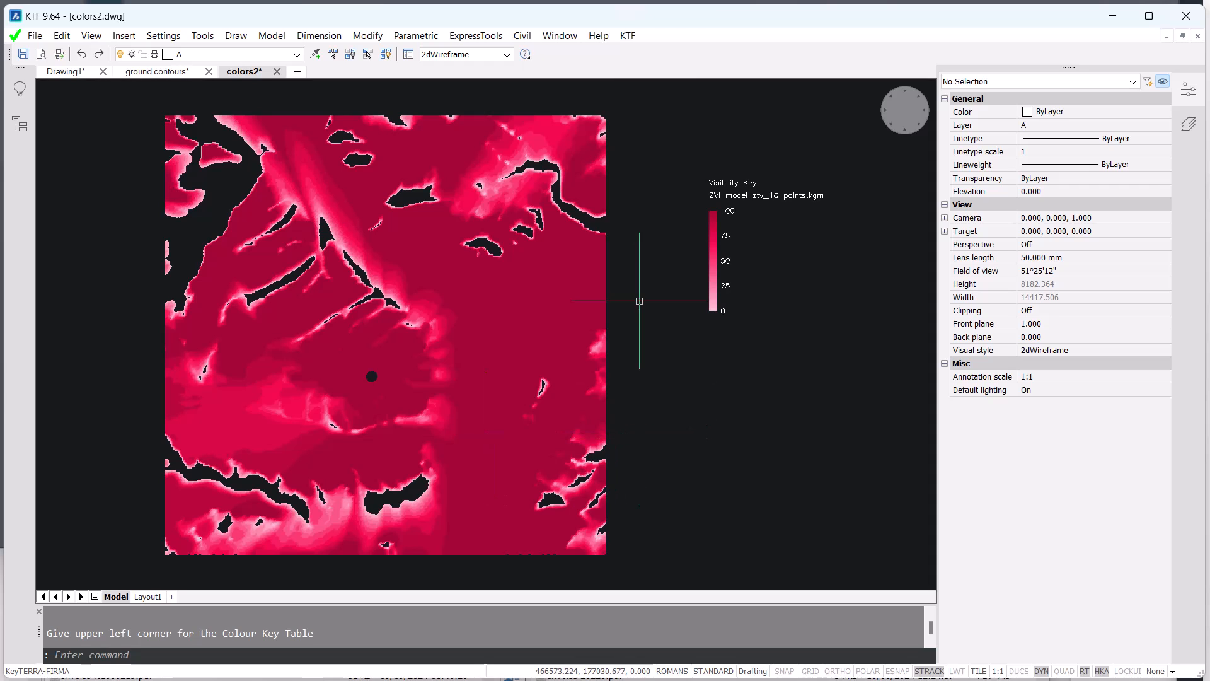
# - Inspect interpolated Z values across the coloured map with the dynamic Z display for the ztv_10 points model, then end the display
pyautogui.click(631, 41)
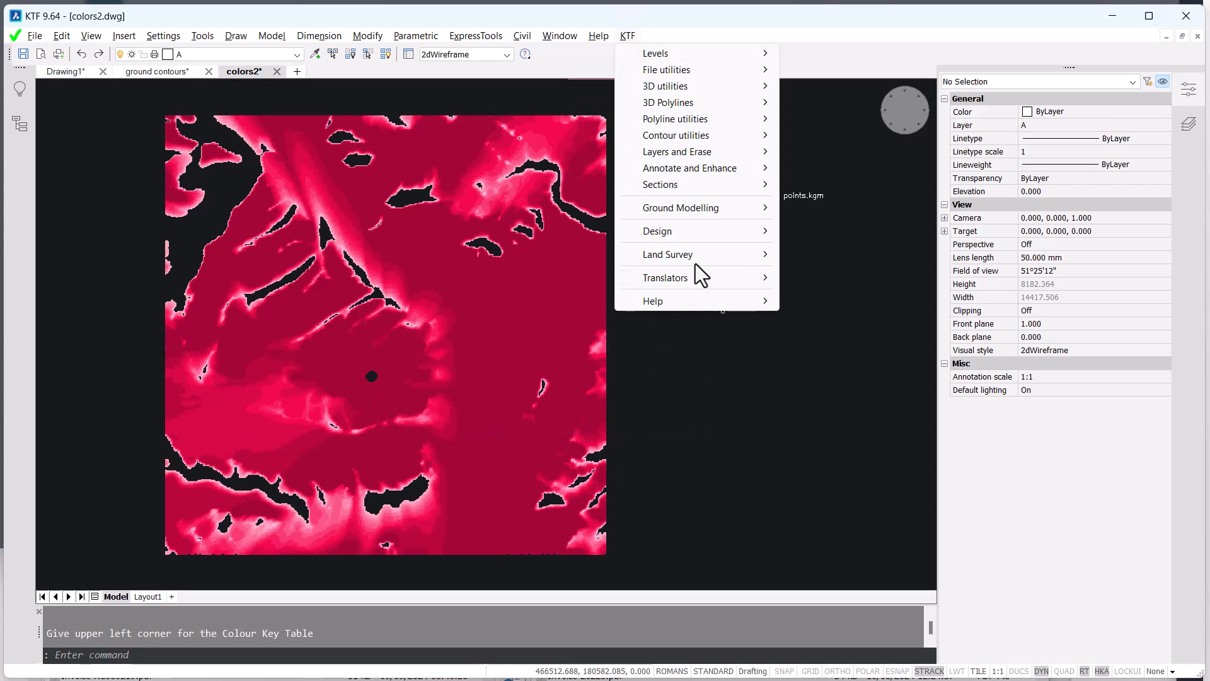
pyautogui.moveTo(701, 207)
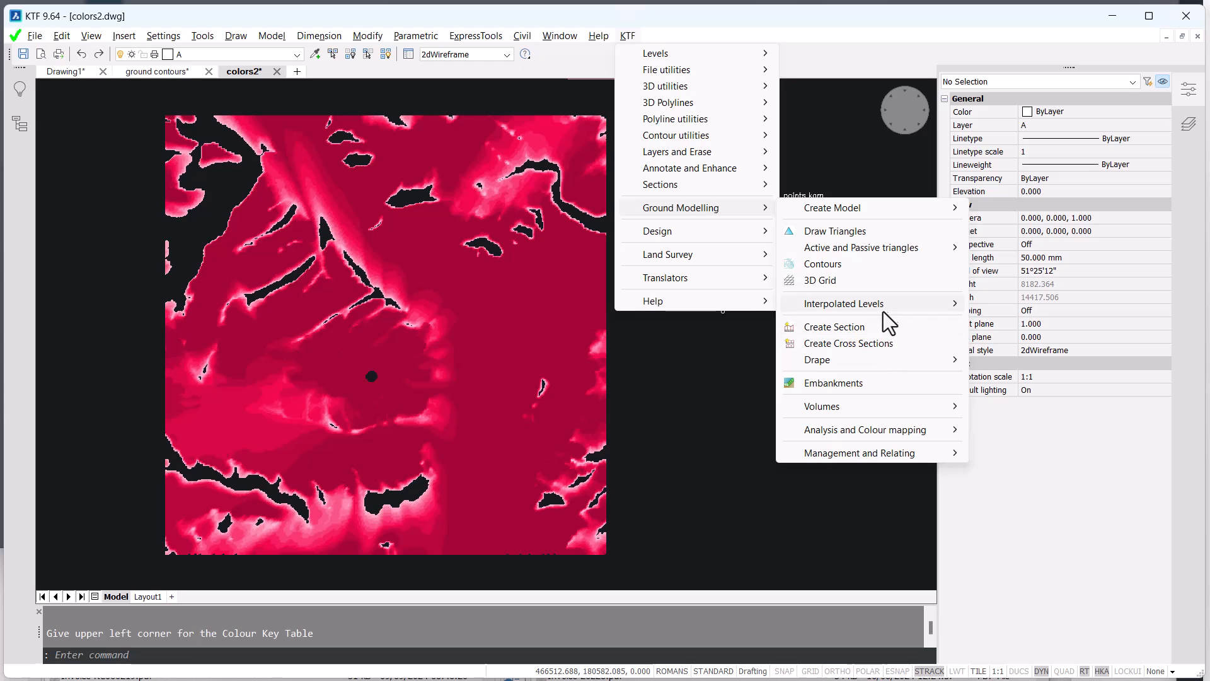
pyautogui.moveTo(884, 310)
pyautogui.click(1041, 305)
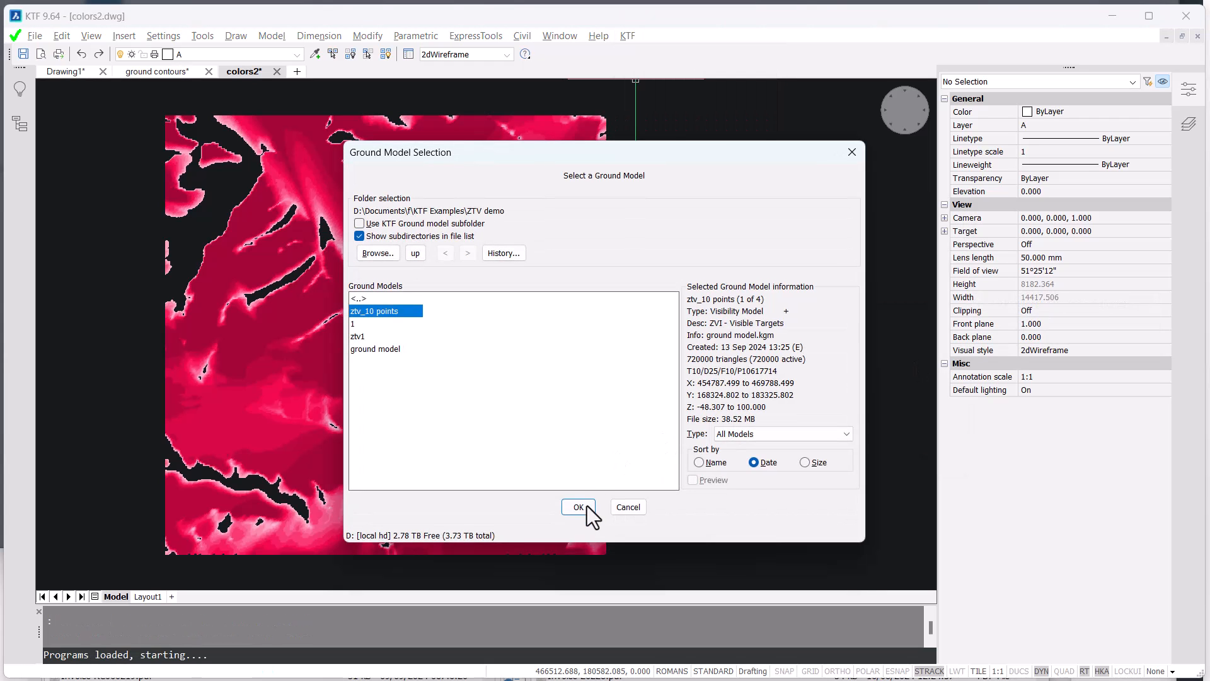
pyautogui.click(578, 506)
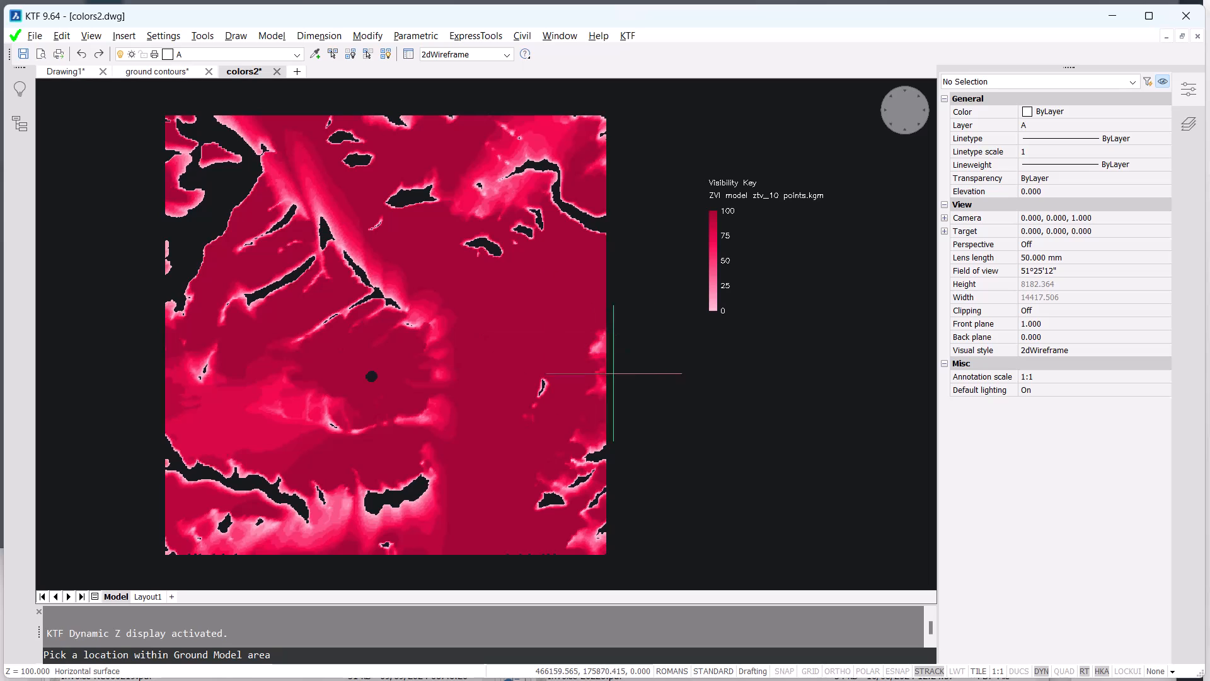
pyautogui.press('Escape')
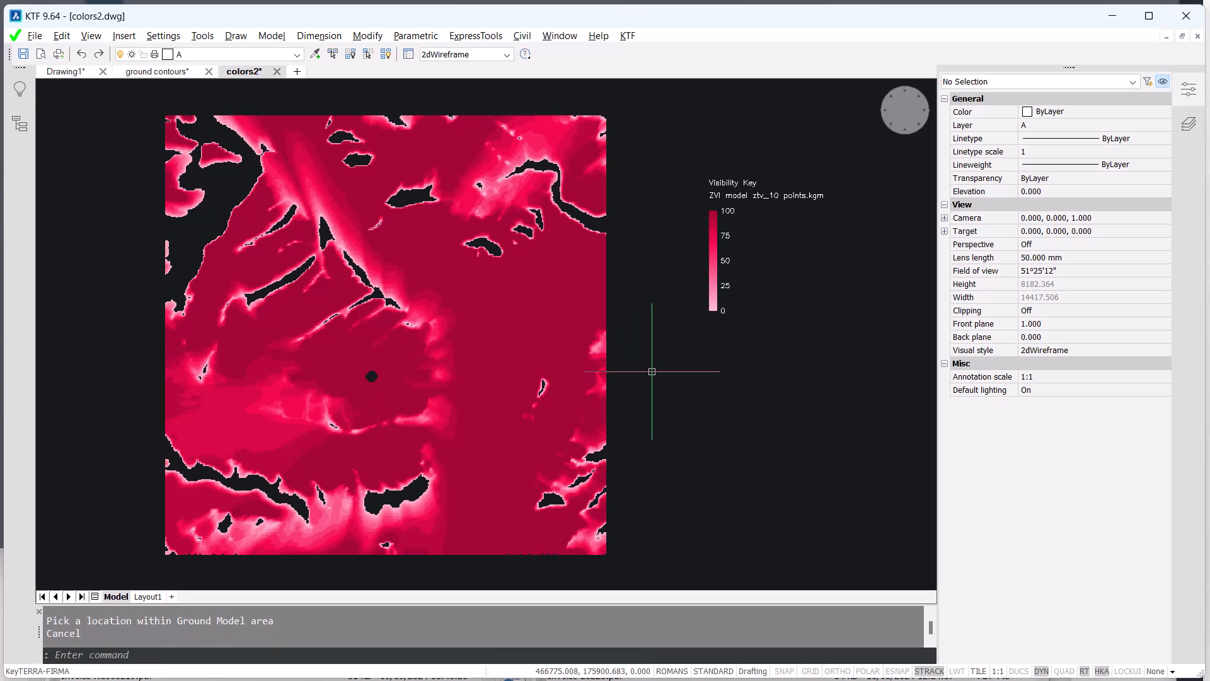